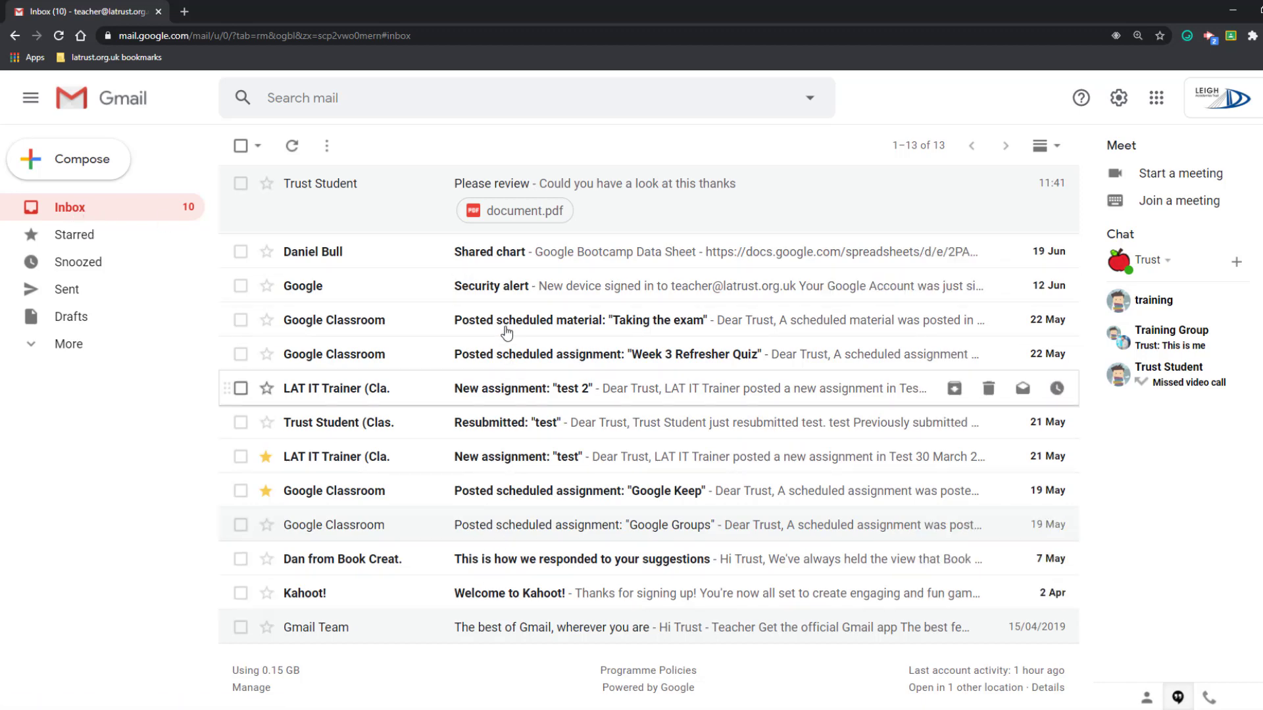
# Look through All Mail in the expanded folder list, then go back to the inbox.
pyautogui.click(31, 352)
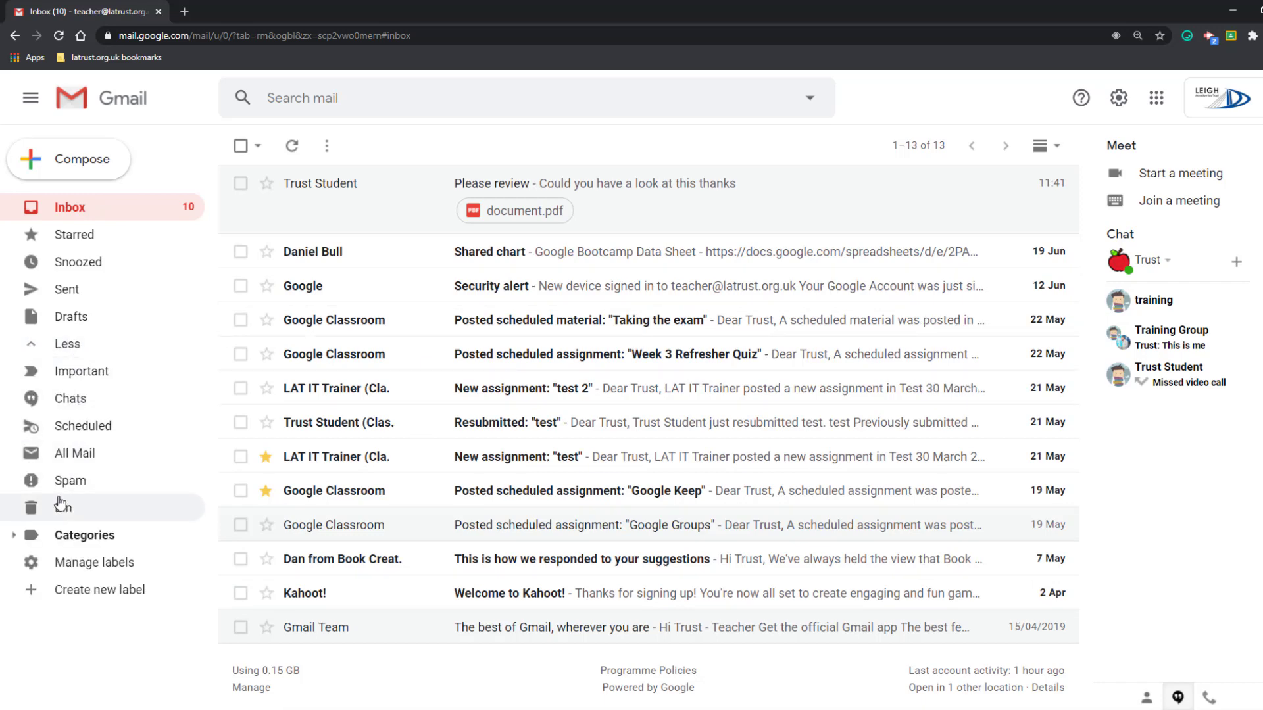
pyautogui.click(85, 460)
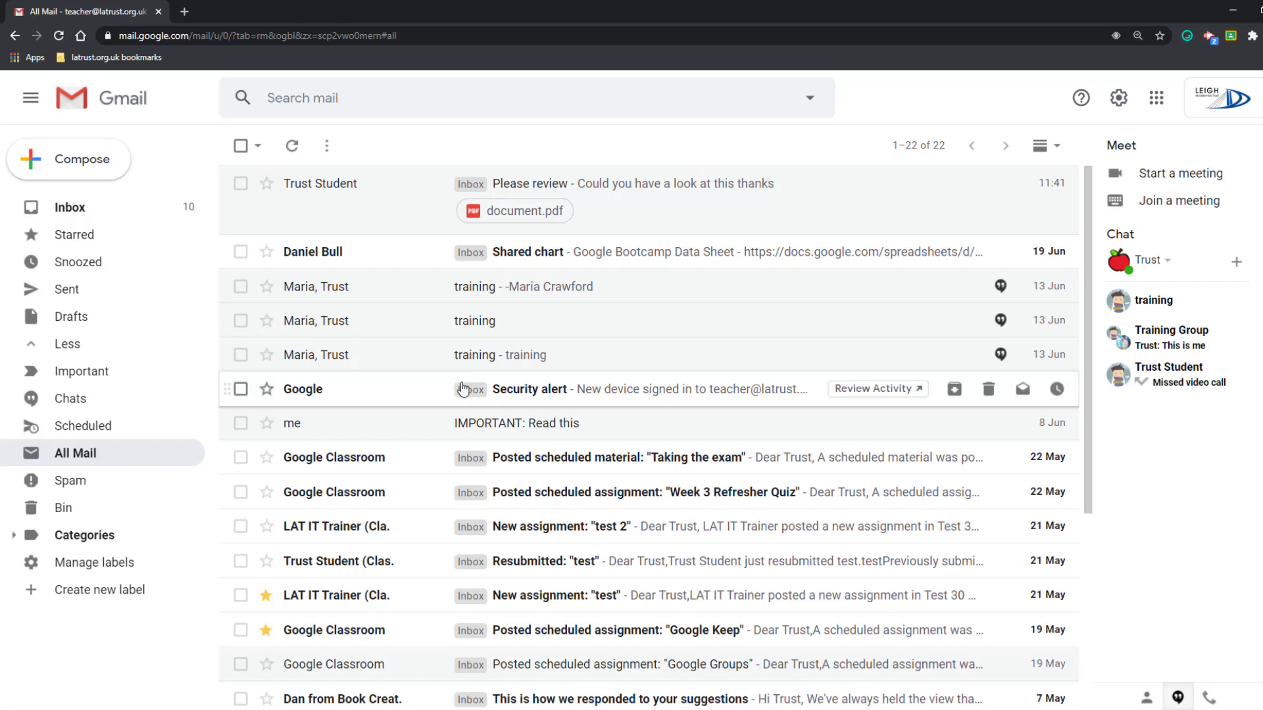
pyautogui.click(77, 209)
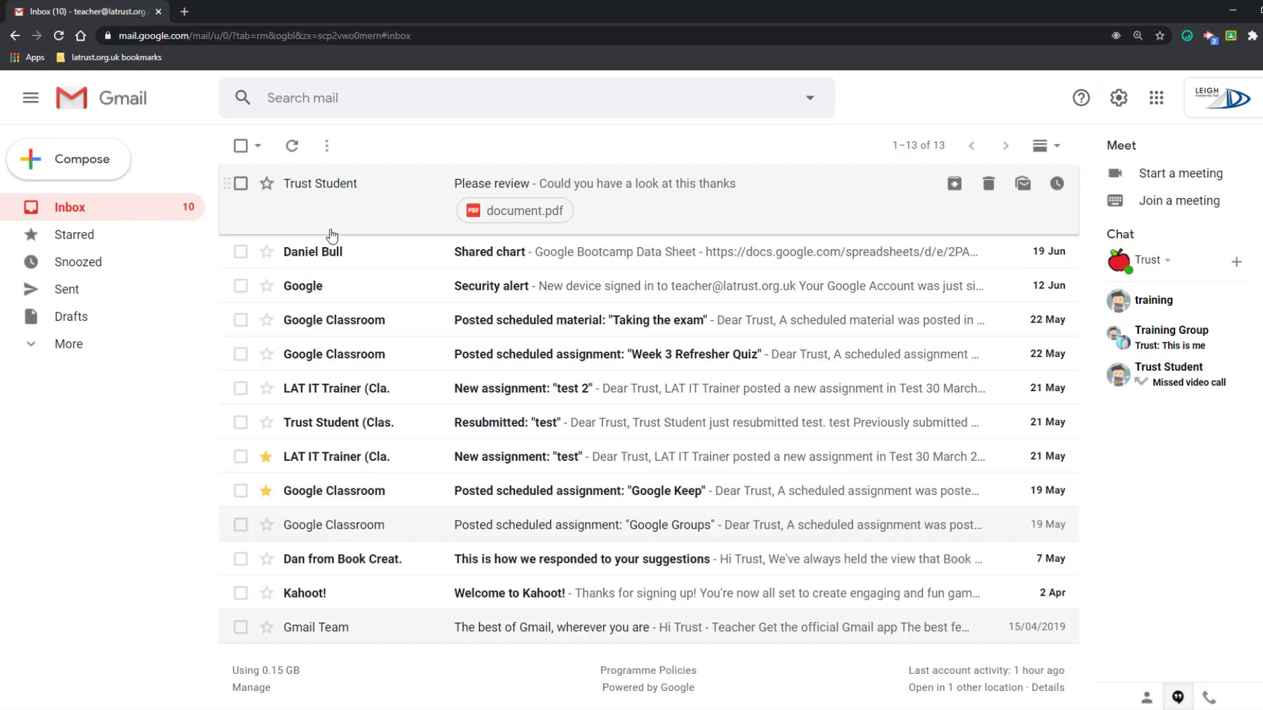
# Create a top-level label named after the sender and apply it to the Shared chart email.
pyautogui.click(241, 253)
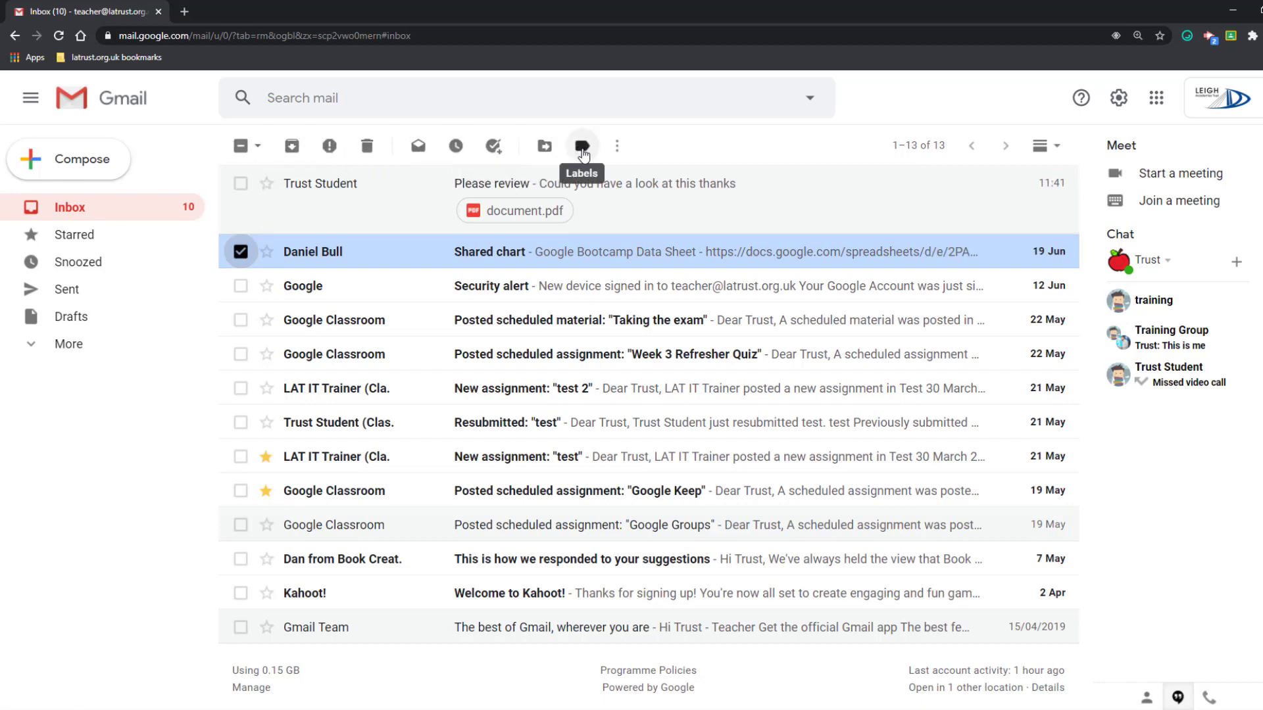
pyautogui.click(582, 148)
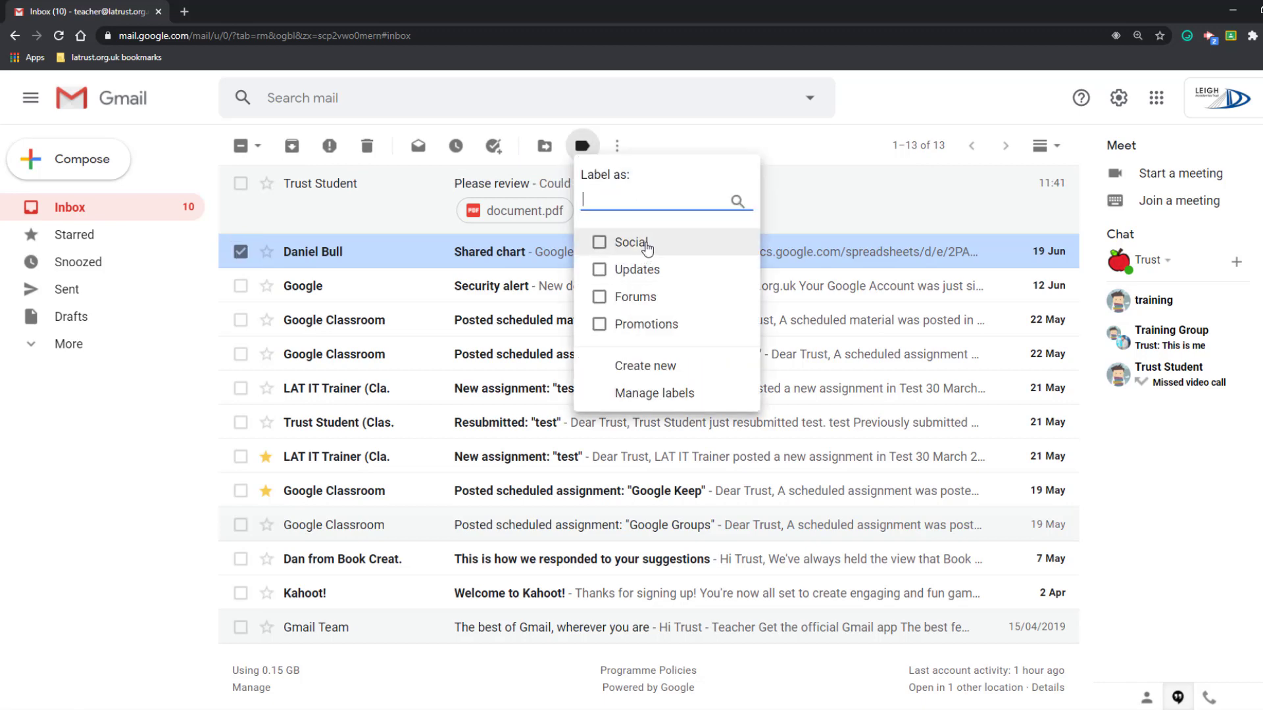
pyautogui.click(660, 368)
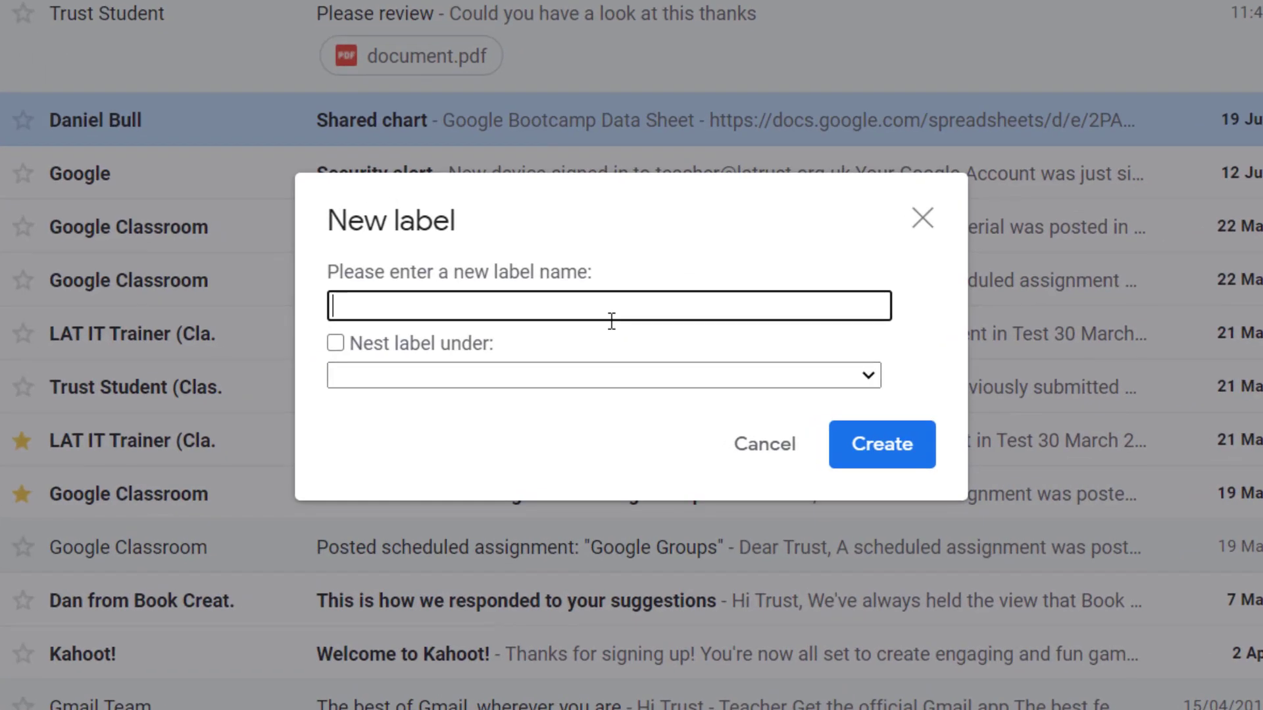
pyautogui.write('Daniel')
pyautogui.click(336, 343)
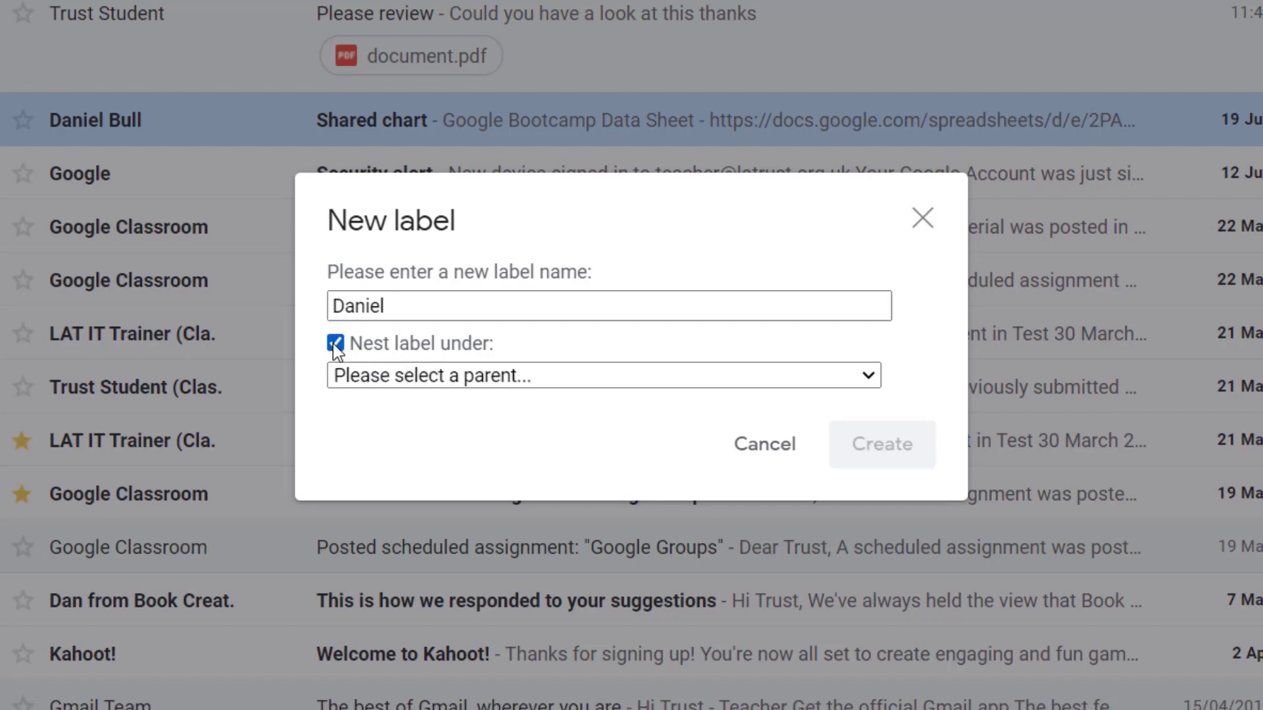
pyautogui.click(464, 379)
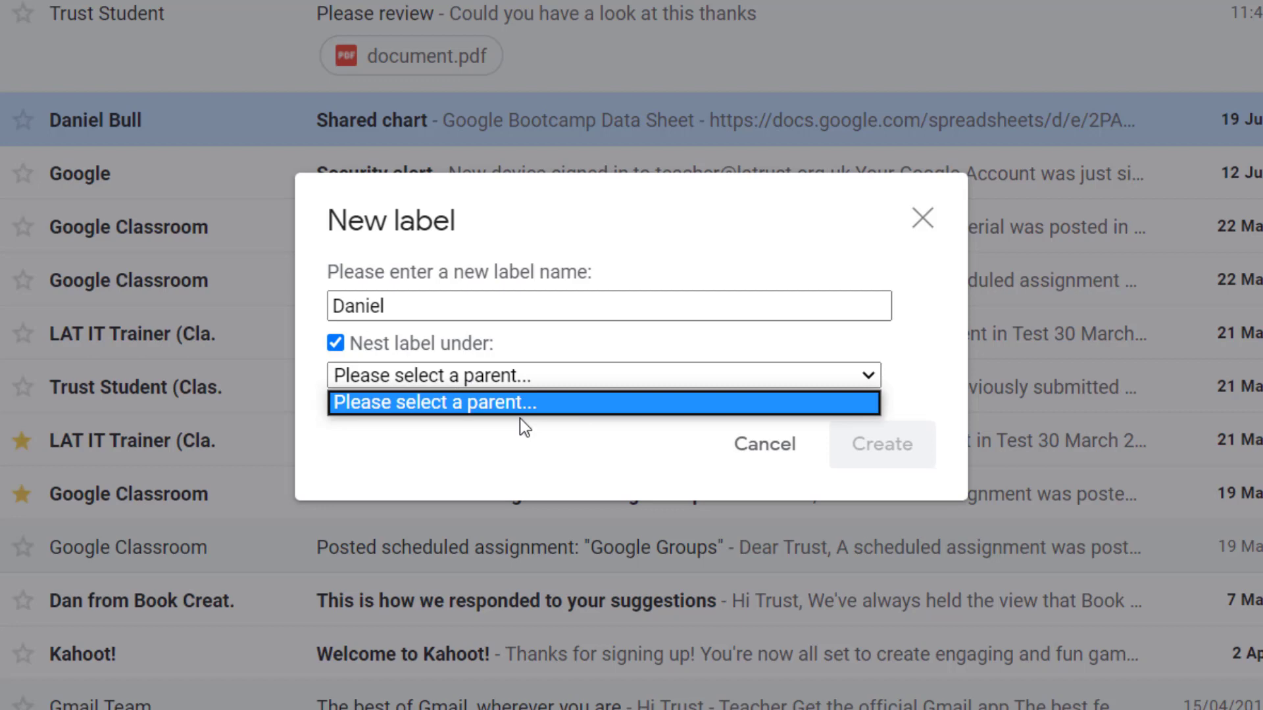
pyautogui.click(337, 343)
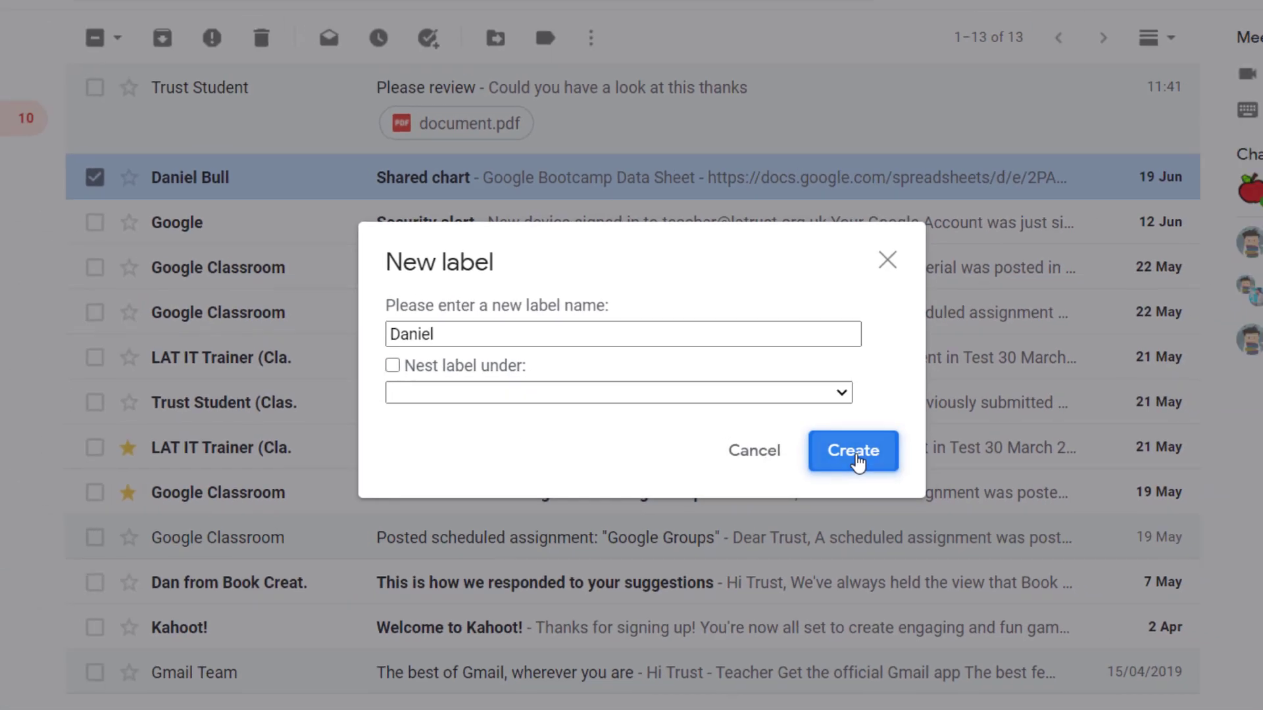
pyautogui.click(886, 451)
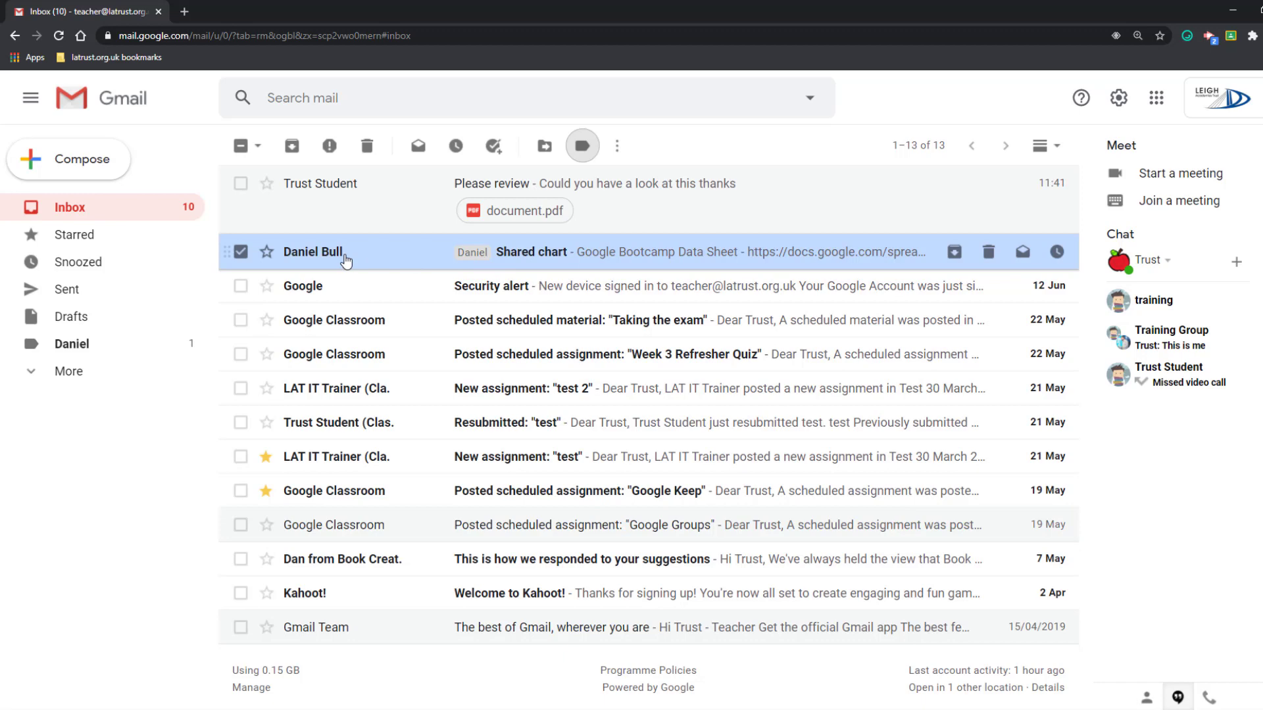
pyautogui.click(82, 343)
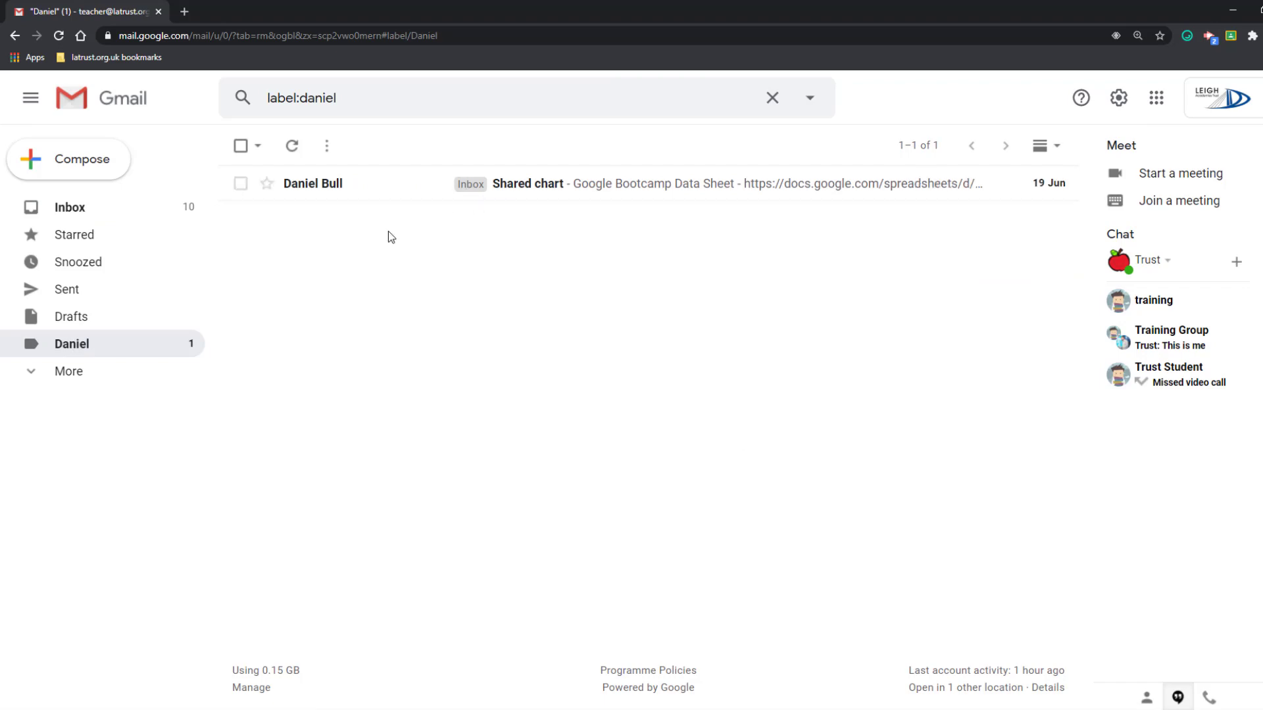
pyautogui.click(78, 212)
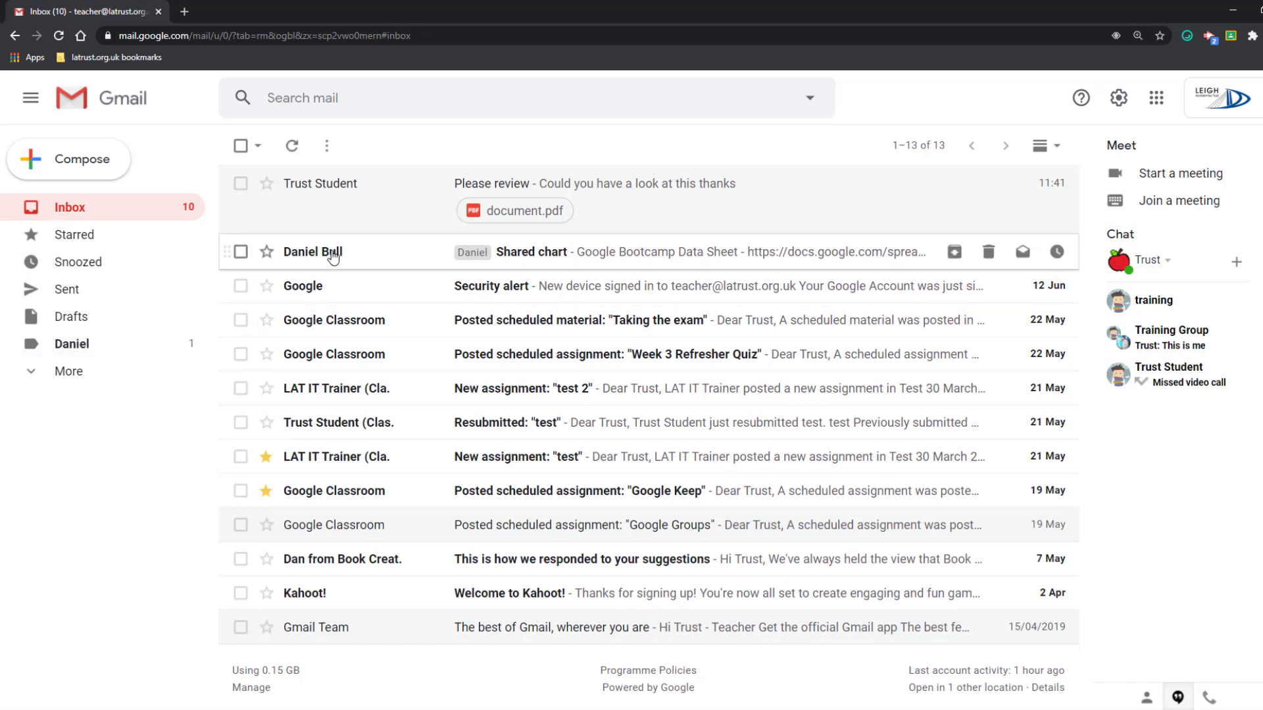
pyautogui.moveTo(333, 257)
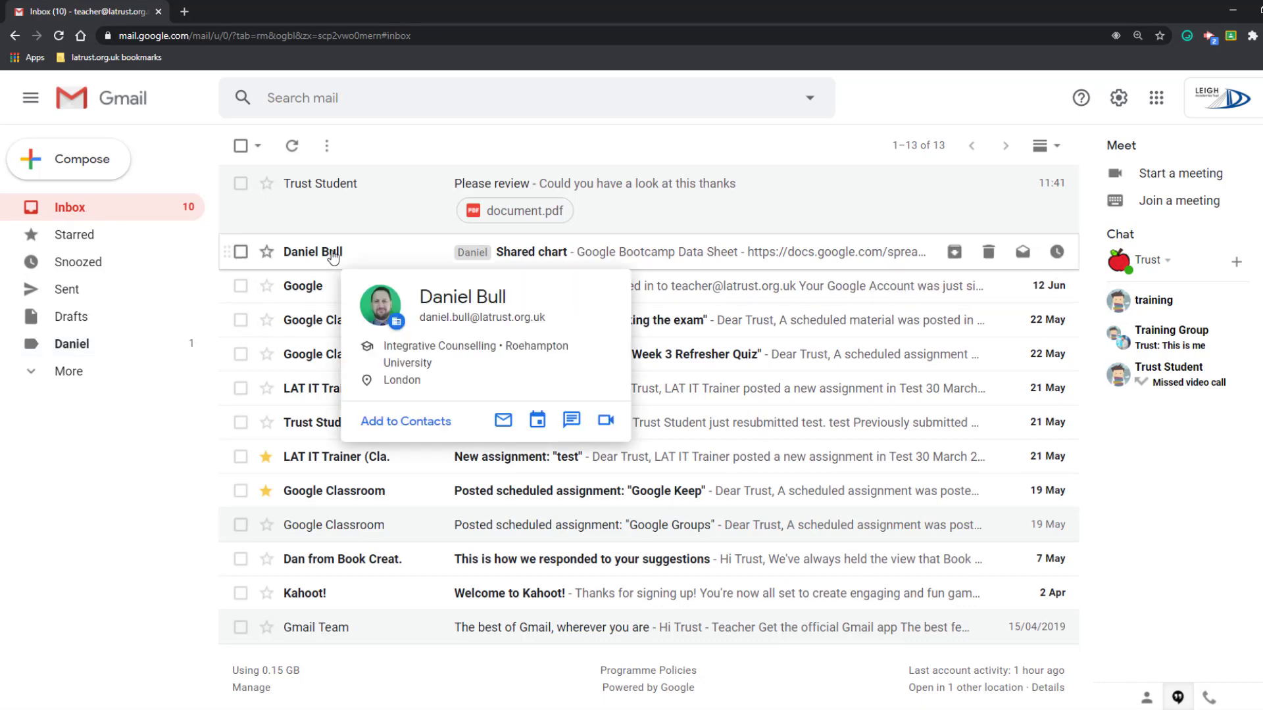
# Move the Google Security alert email into the sender-named label and list that label's conversations.
pyautogui.click(240, 252)
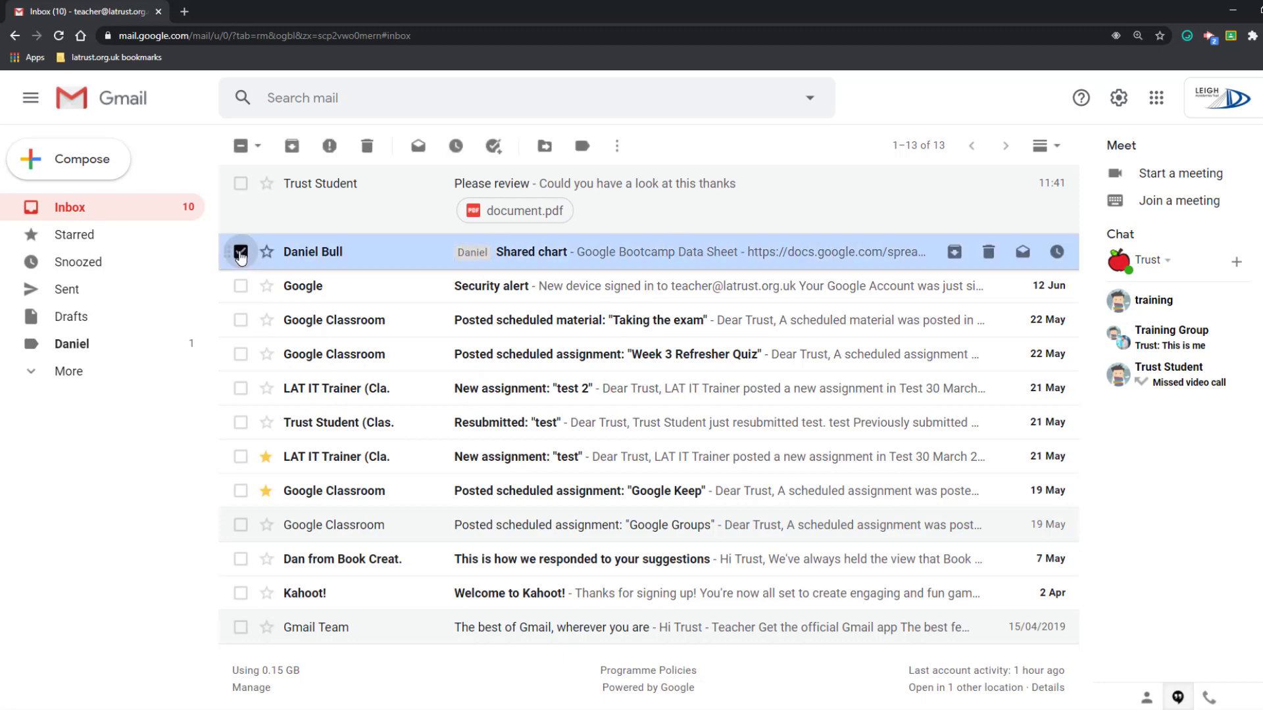
pyautogui.click(544, 148)
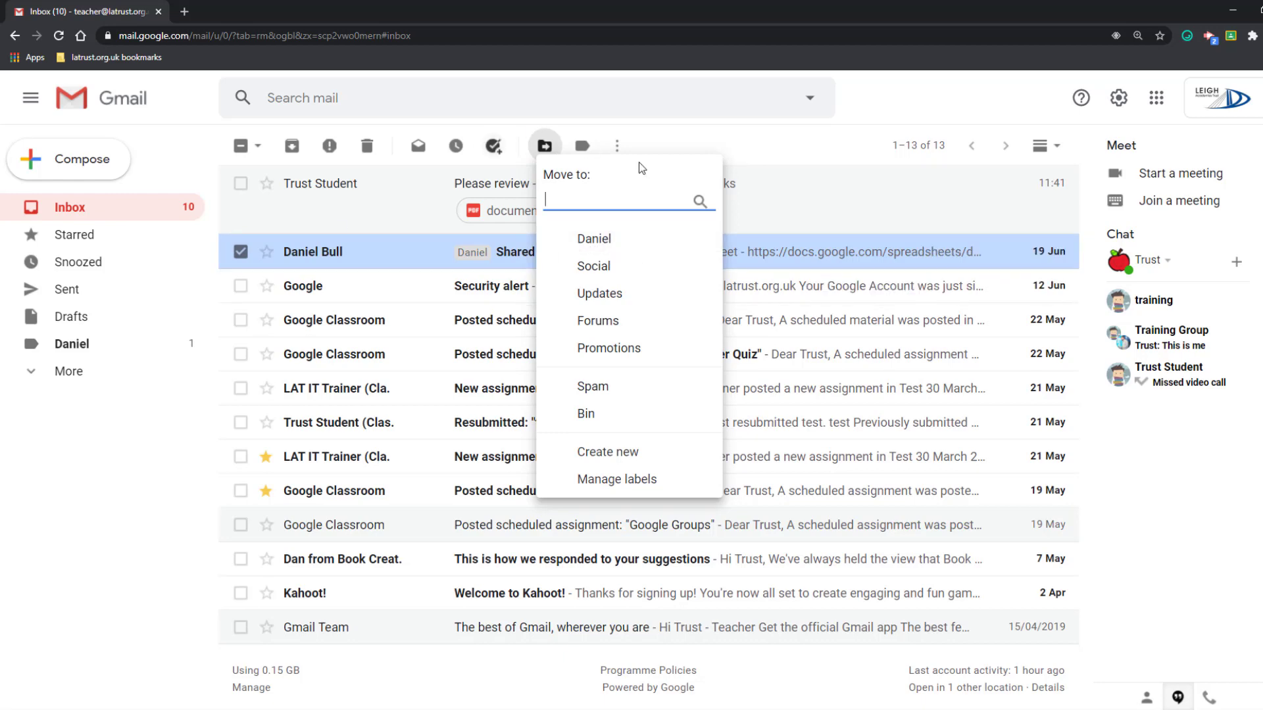
pyautogui.click(730, 152)
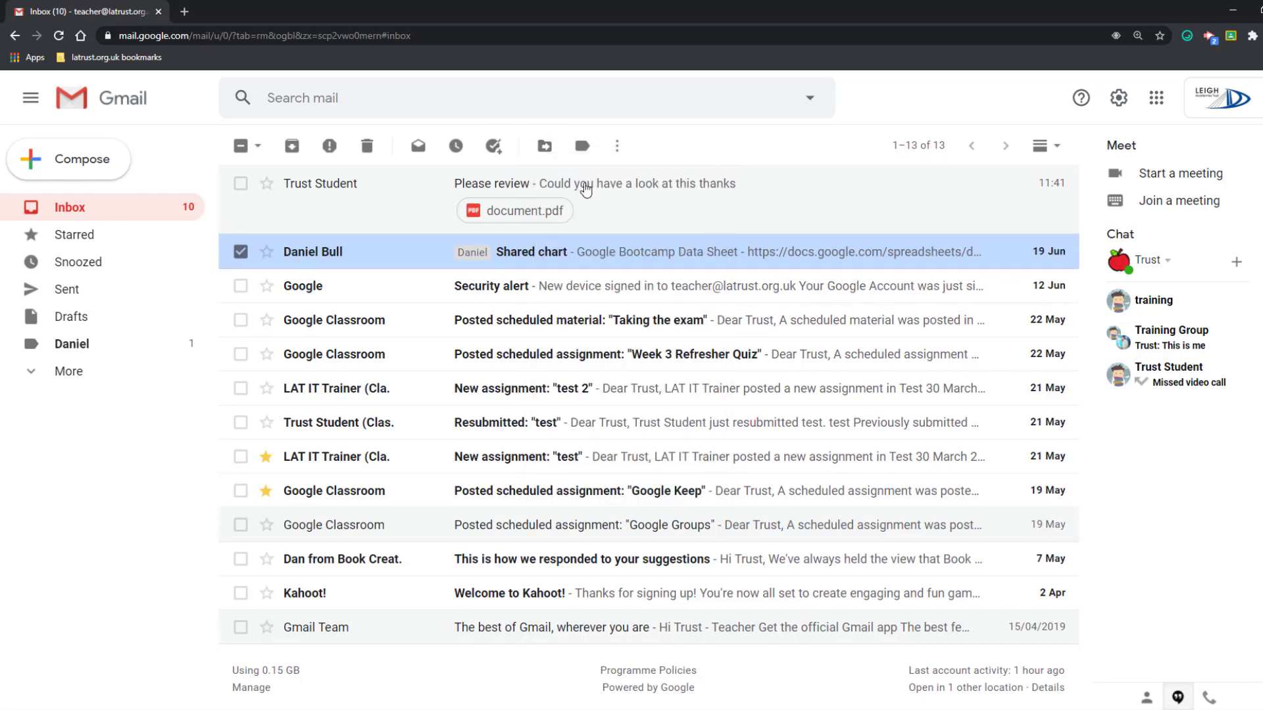
pyautogui.click(241, 285)
pyautogui.click(241, 252)
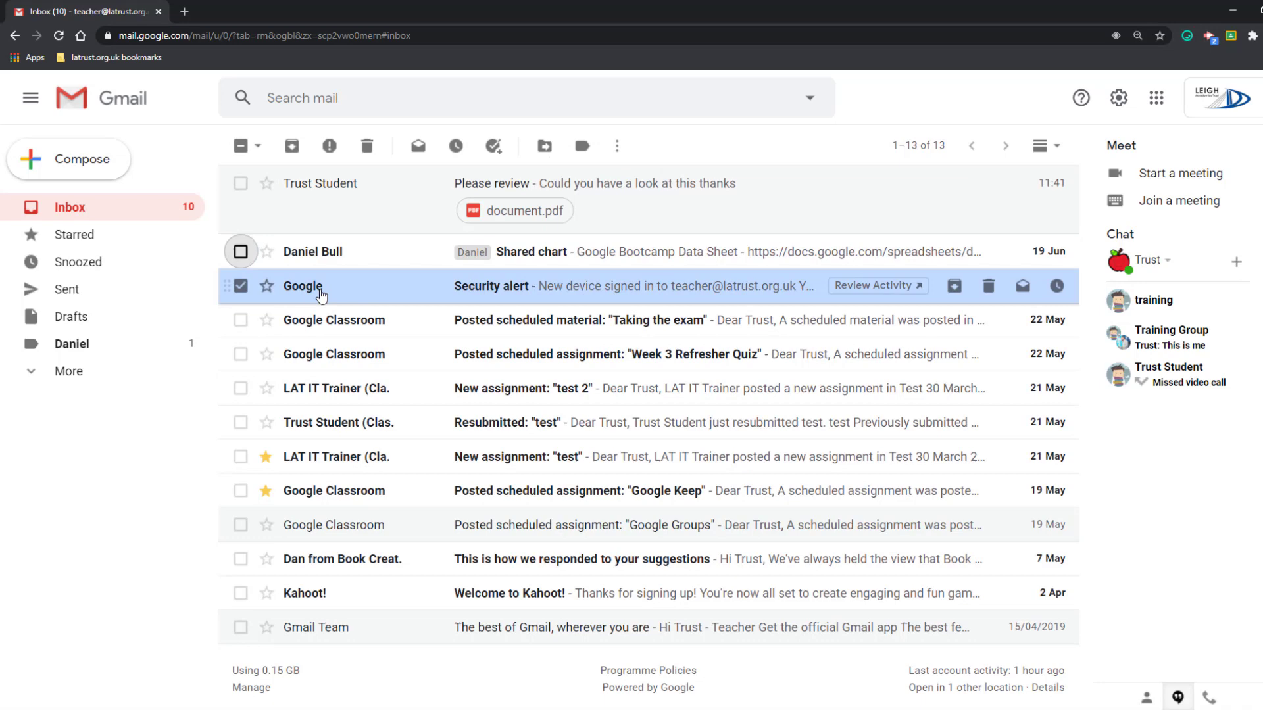
pyautogui.click(543, 146)
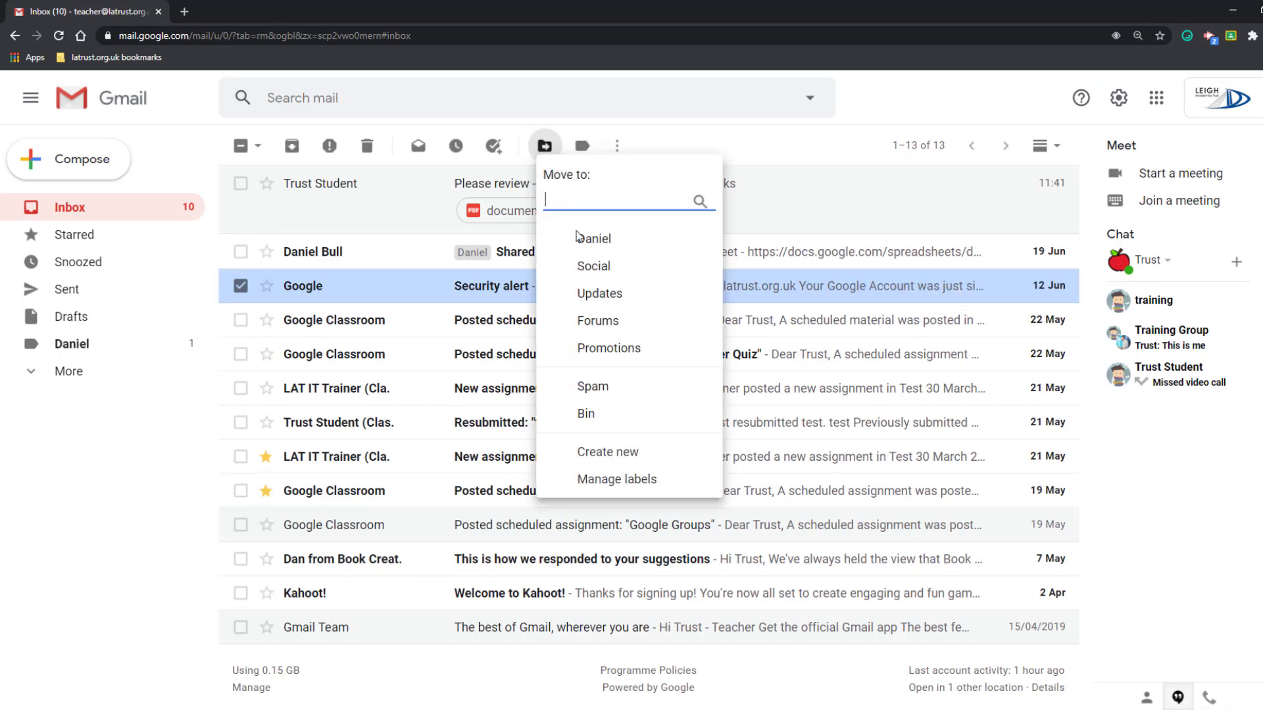
pyautogui.click(584, 248)
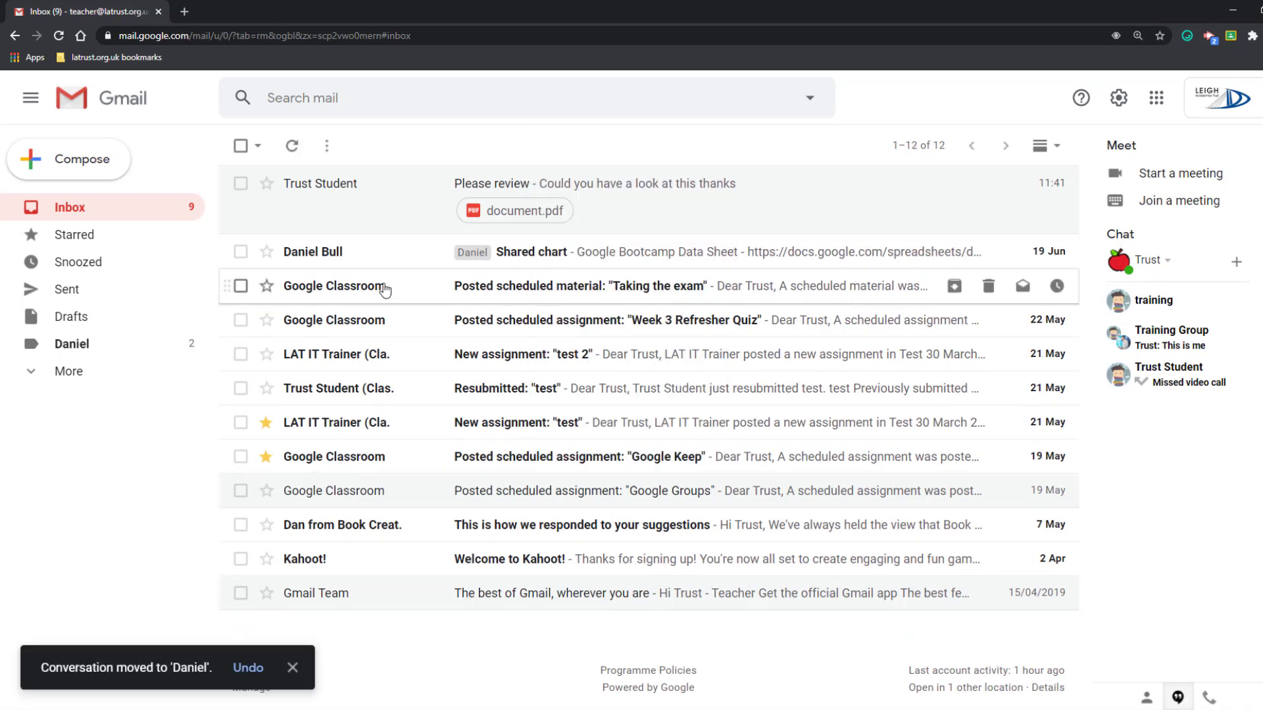
pyautogui.click(112, 346)
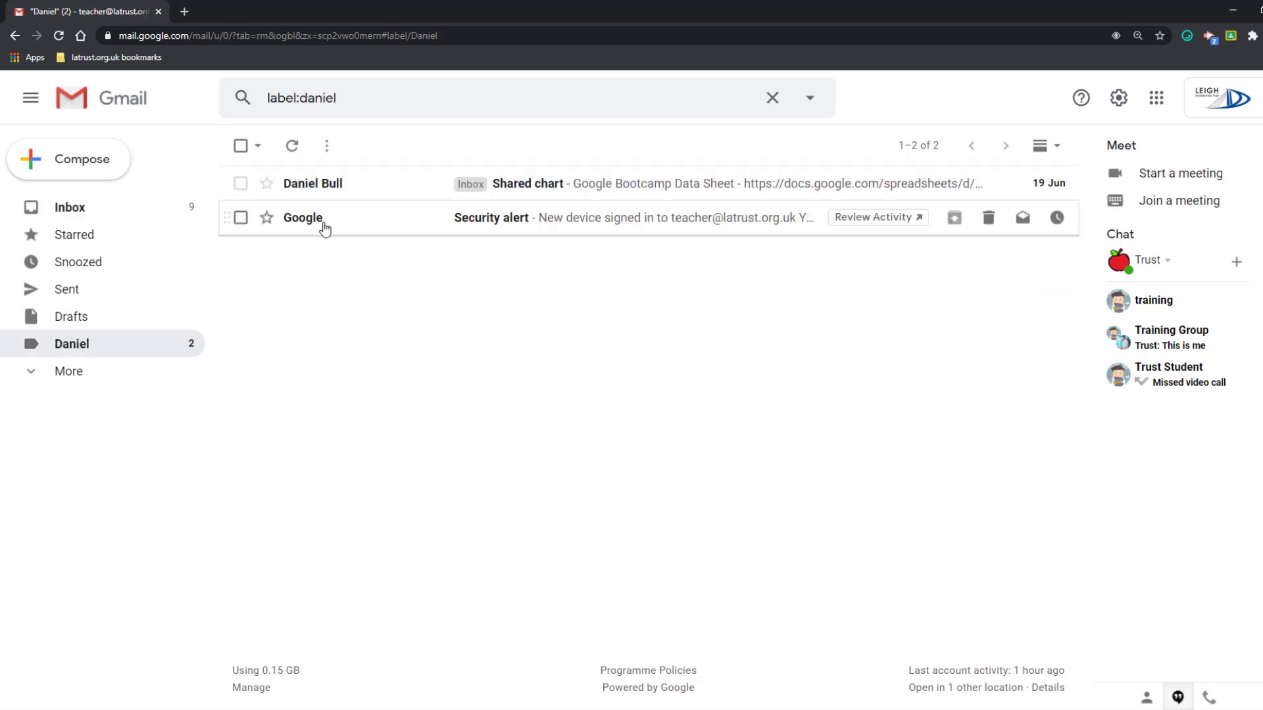
# Archive the Shared chart email, then drag 'Taking the exam' onto the sender-named label.
pyautogui.click(79, 210)
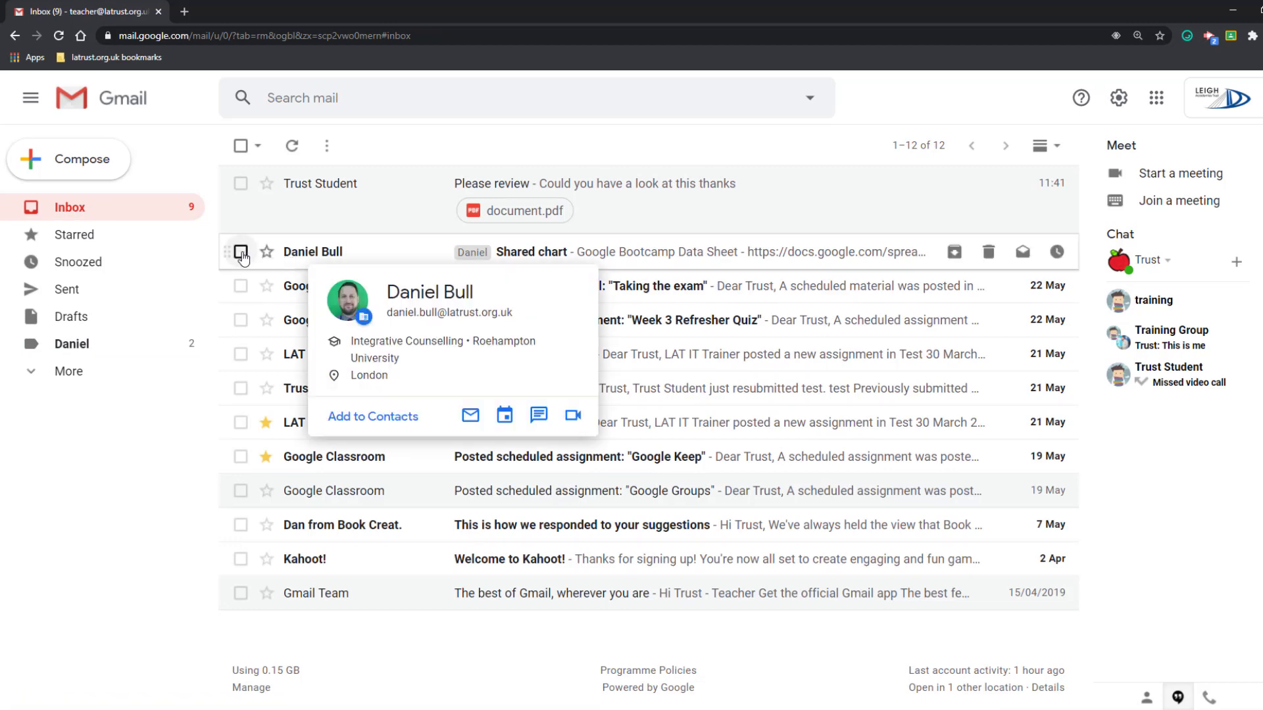
pyautogui.click(241, 252)
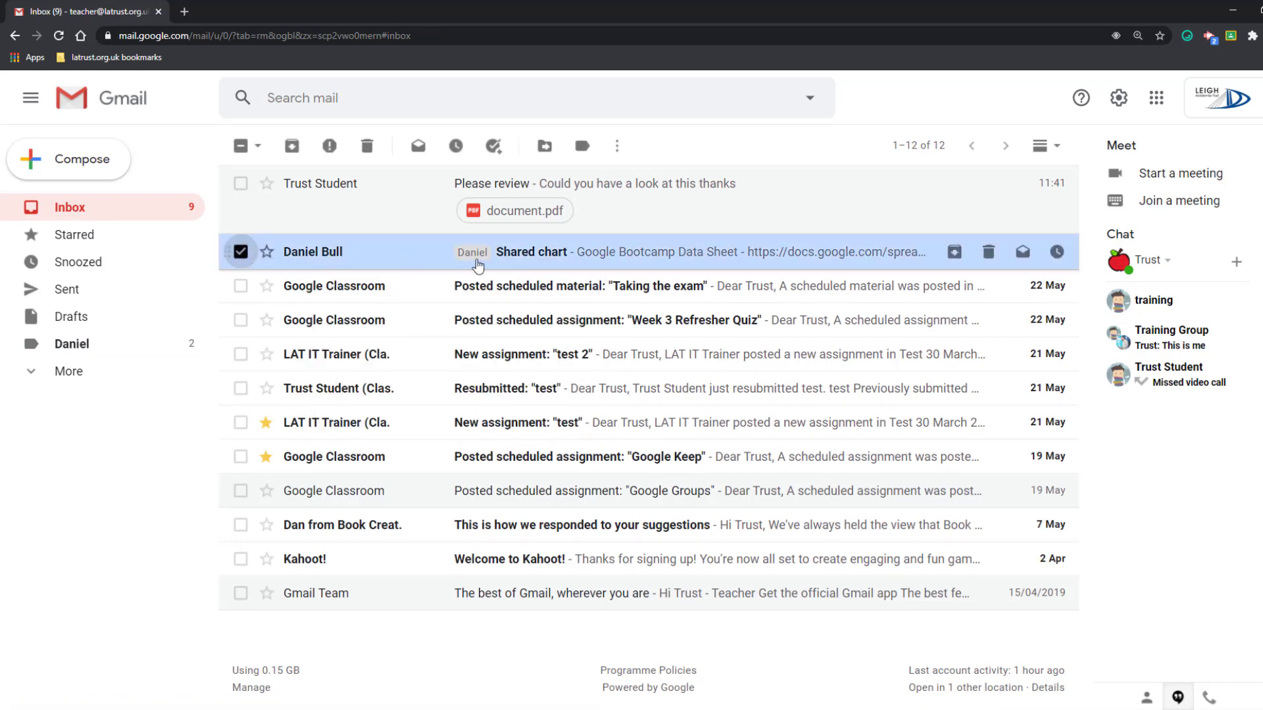
pyautogui.click(293, 147)
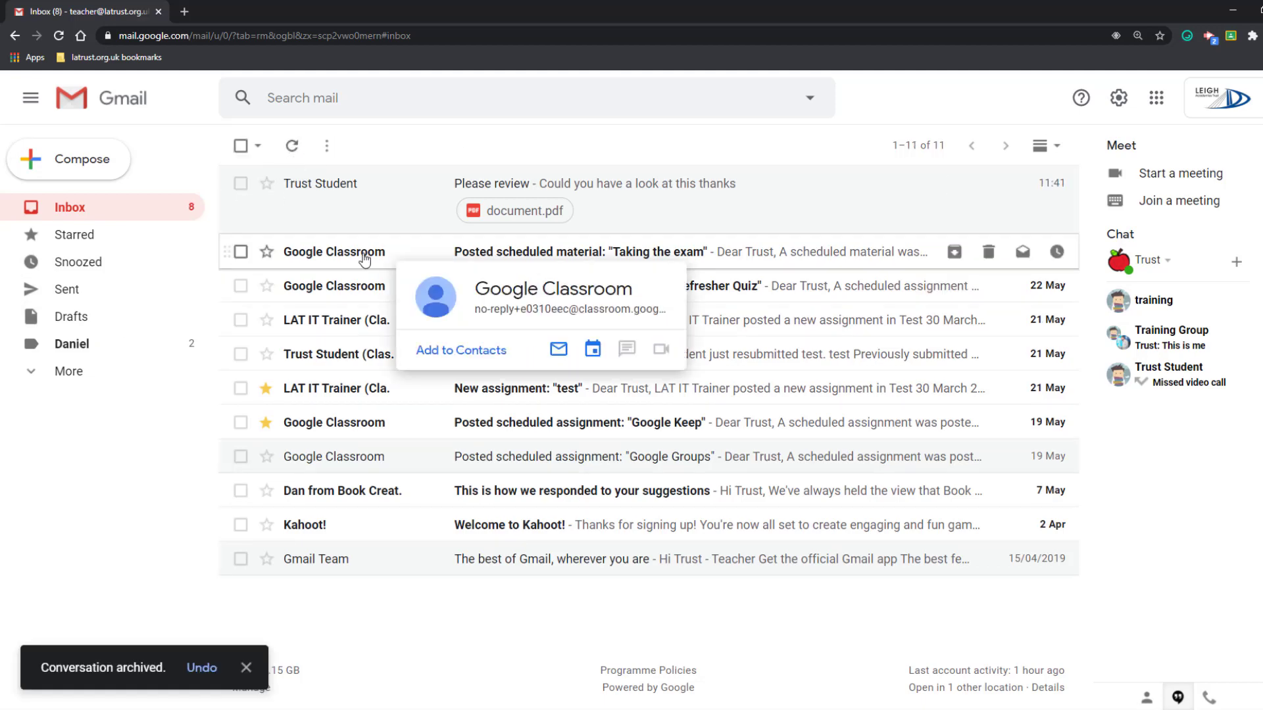
pyautogui.moveTo(364, 260); pyautogui.dragTo(127, 341)
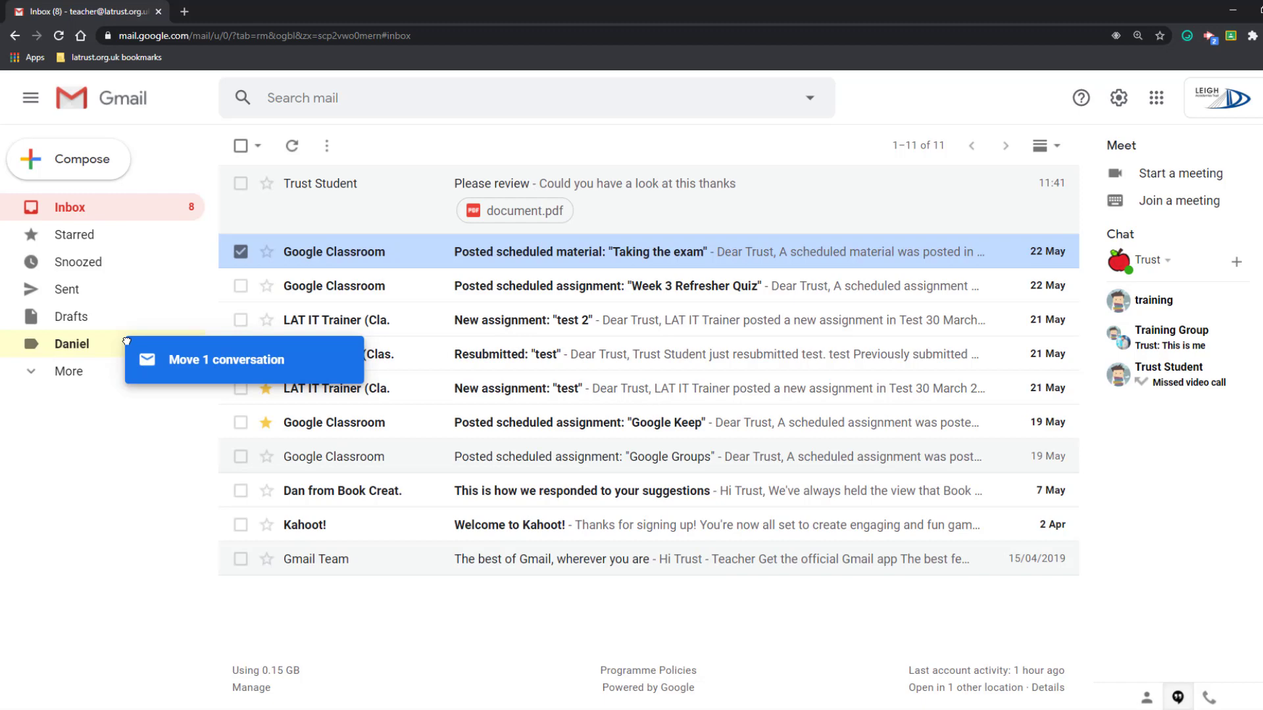
# Drop a conversation onto the sender-named label, then create and apply a 'Classroom' label to Week 3 Refresher Quiz.
pyautogui.moveTo(126, 342); pyautogui.dragTo(126, 342)
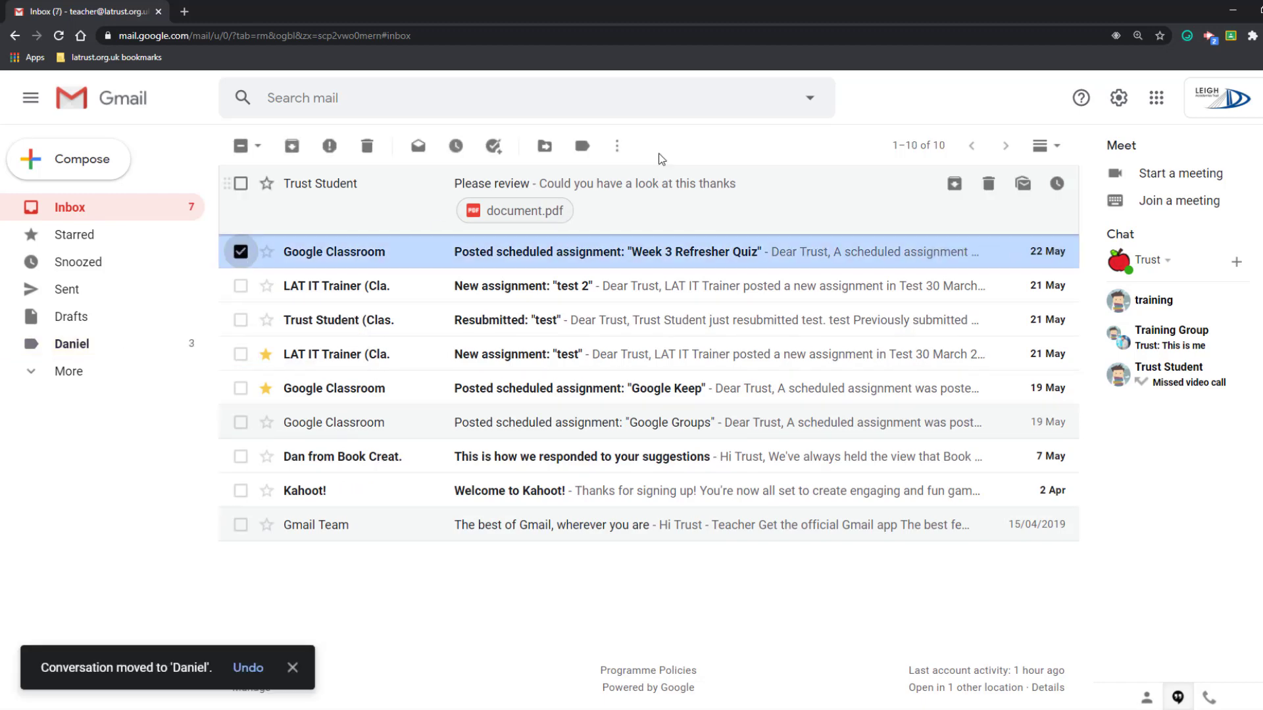
pyautogui.click(582, 147)
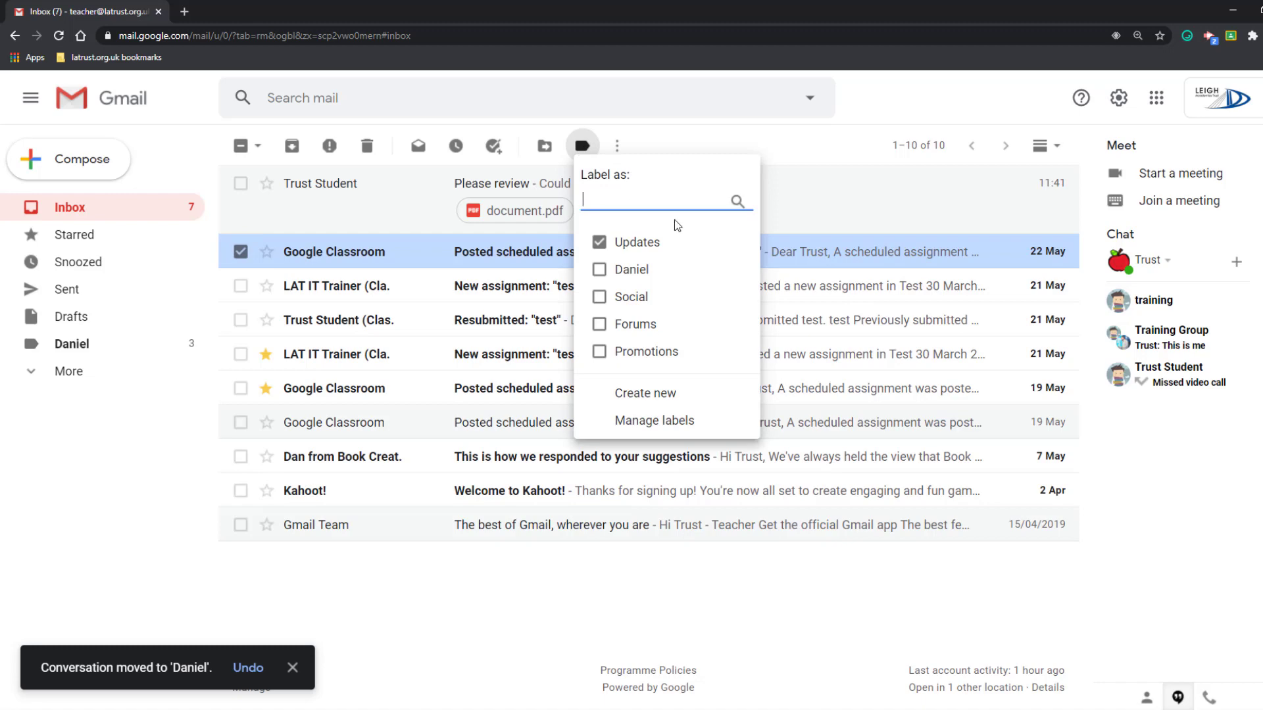
pyautogui.write('Classroom')
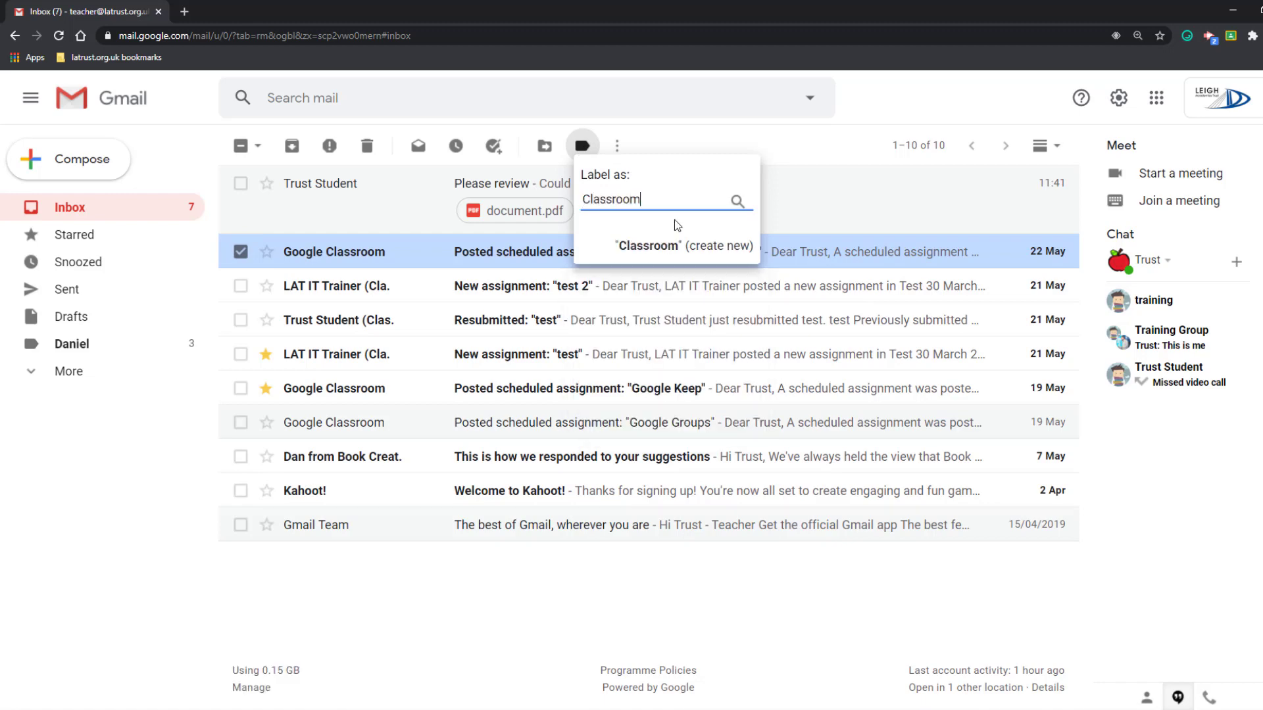
pyautogui.click(671, 254)
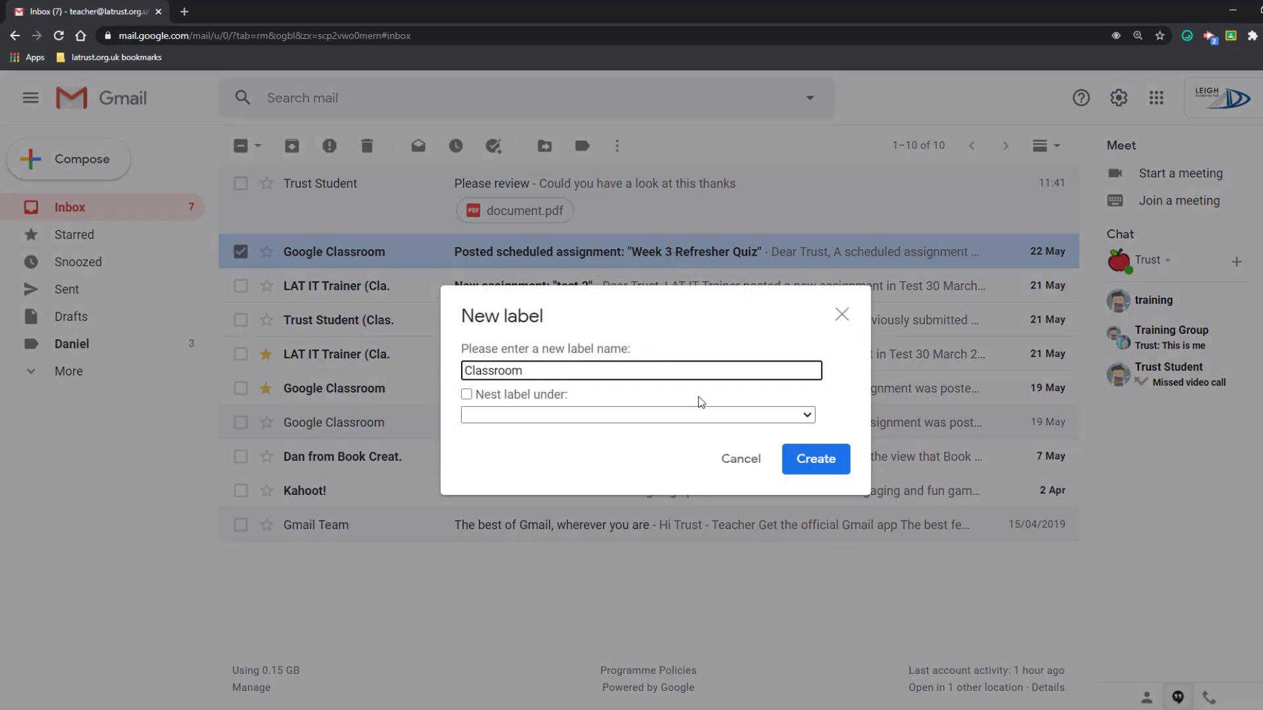
pyautogui.click(816, 459)
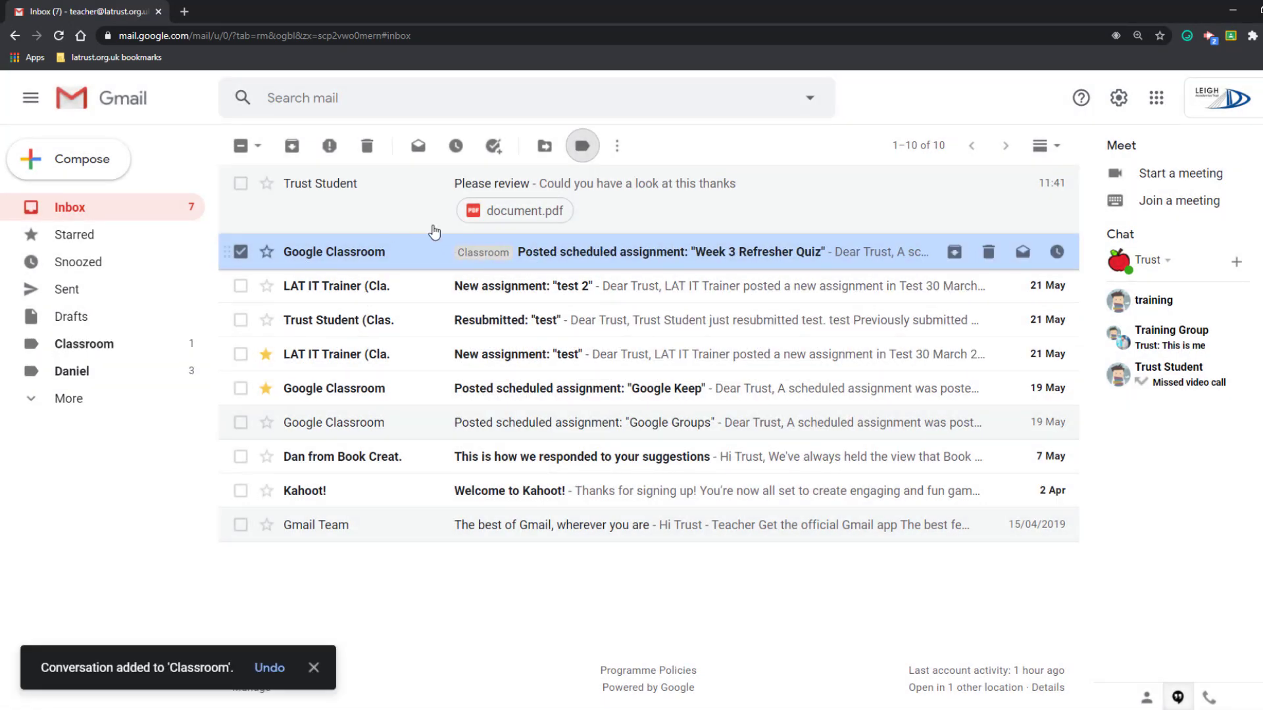
# Add the sender-named label to the Week 3 Refresher Quiz email as well.
pyautogui.click(572, 154)
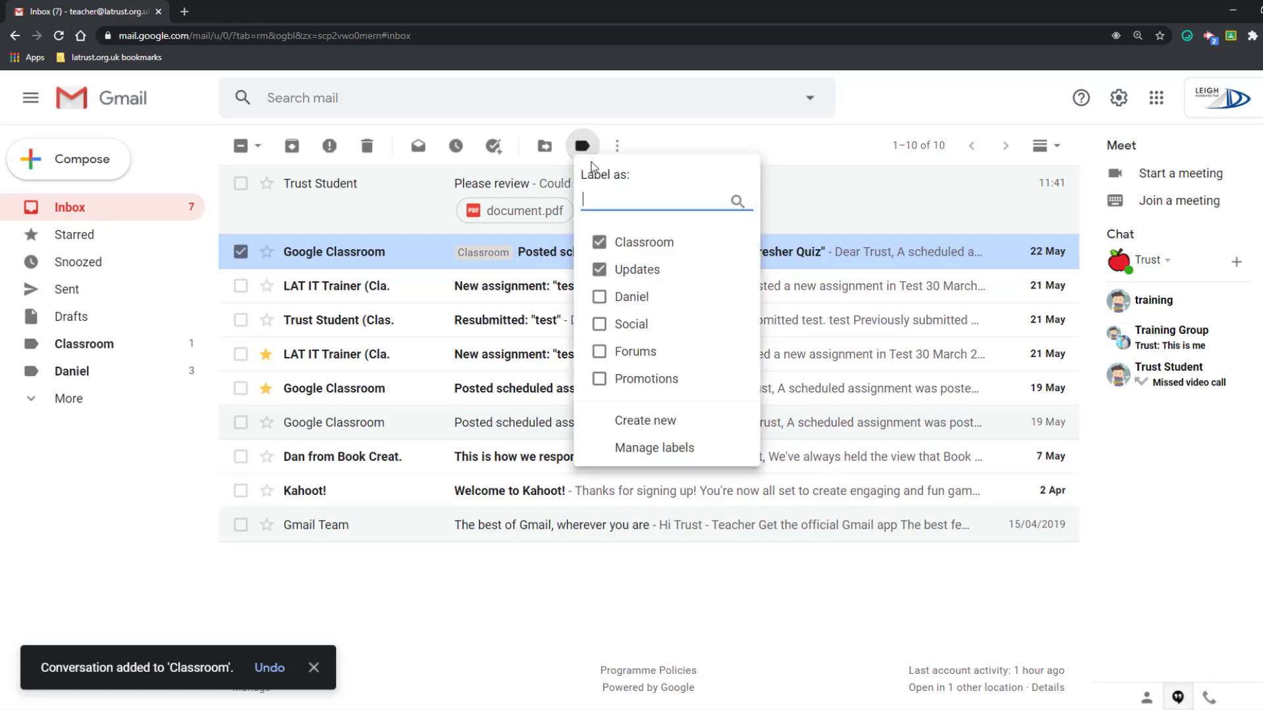
pyautogui.click(599, 299)
pyautogui.click(628, 422)
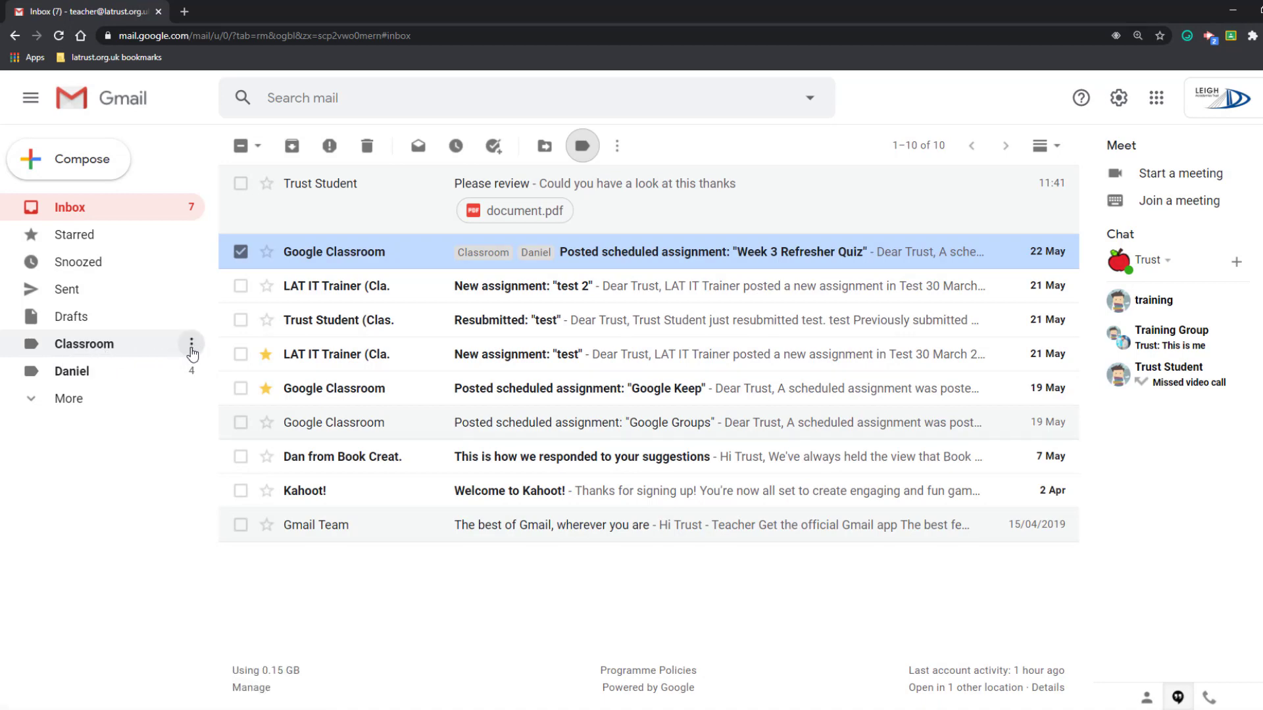
# Set the Classroom label's colour to the orange swatch from its sidebar menu.
pyautogui.click(191, 345)
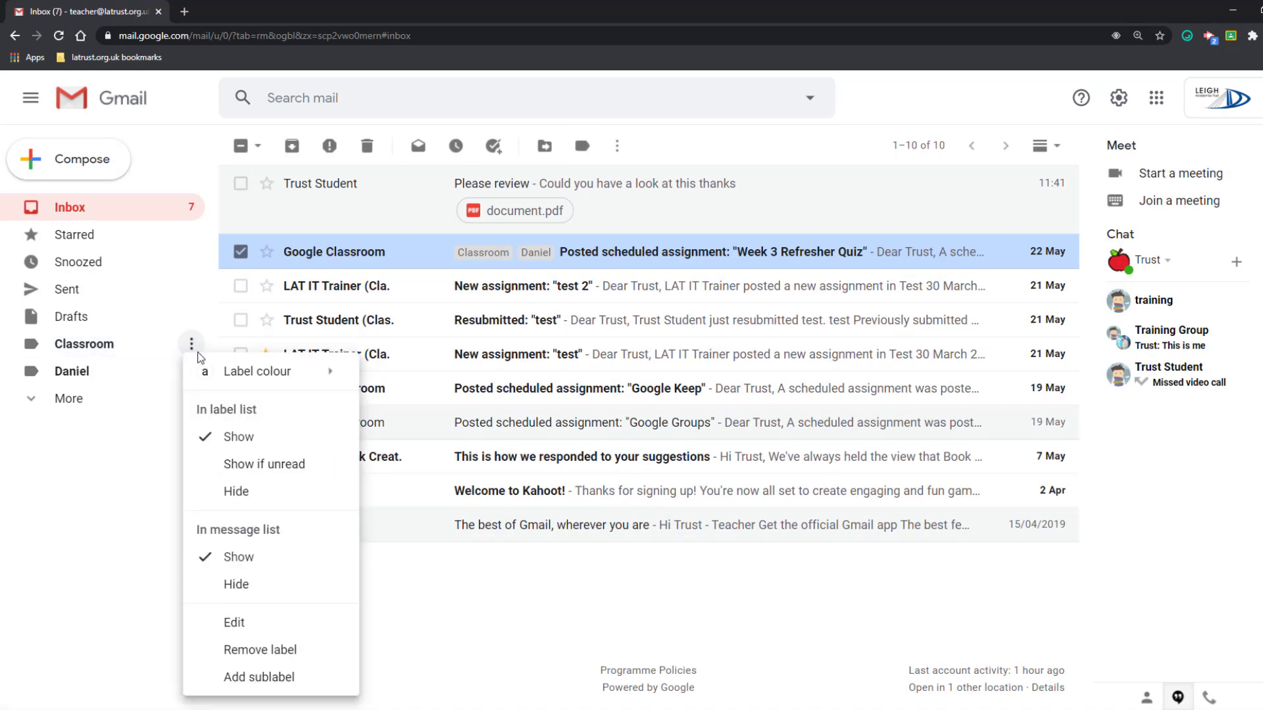
pyautogui.moveTo(228, 380)
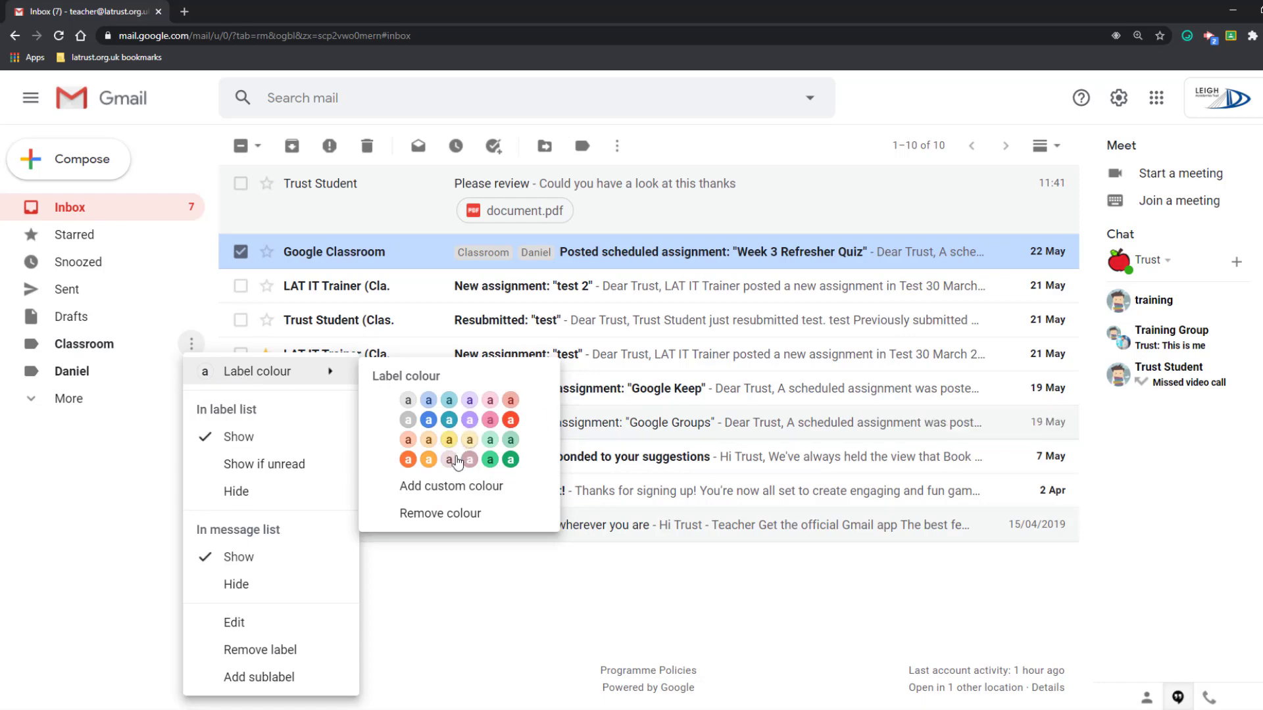
pyautogui.click(408, 459)
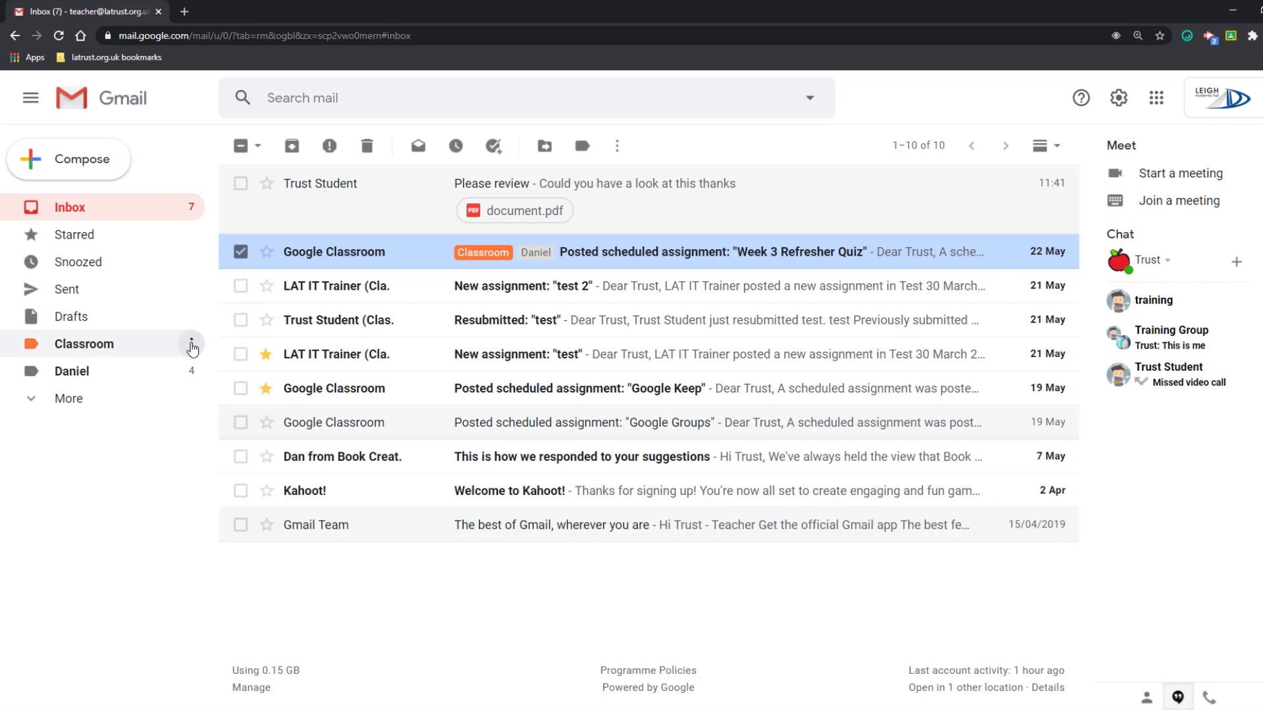
# Edit the Classroom label to nest it under the sender-named parent label and save.
pyautogui.click(191, 345)
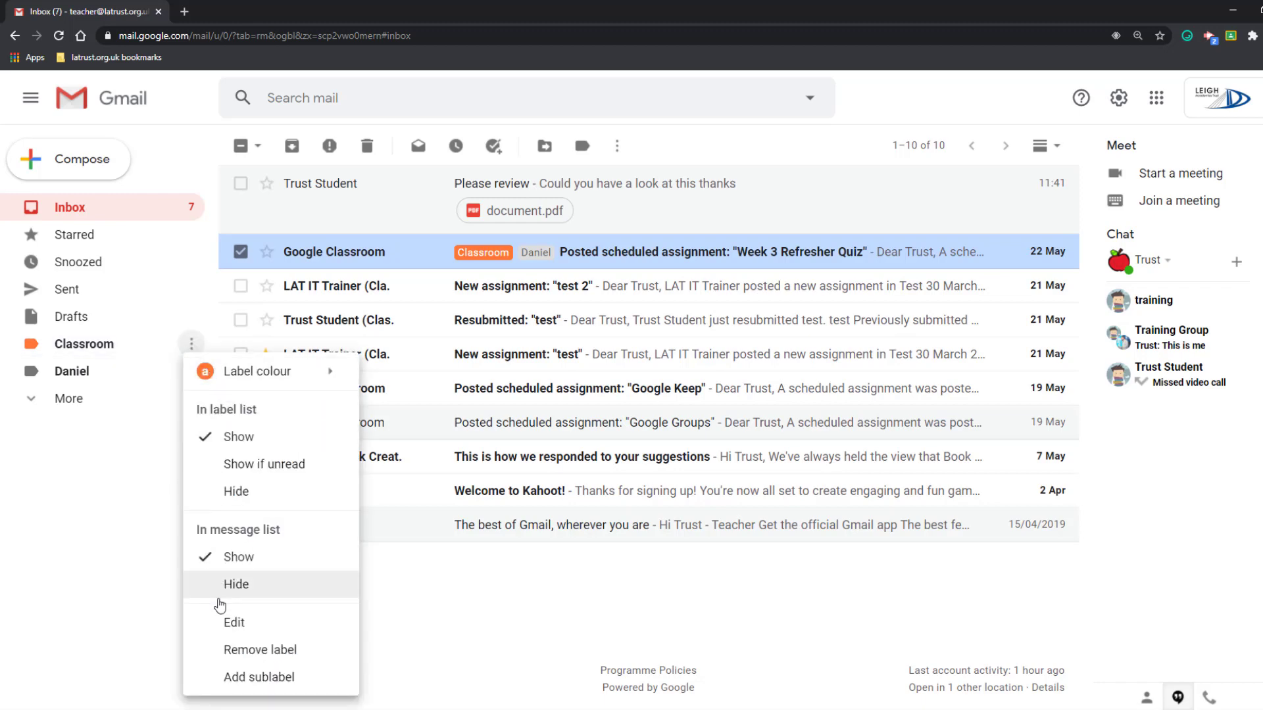
pyautogui.click(231, 627)
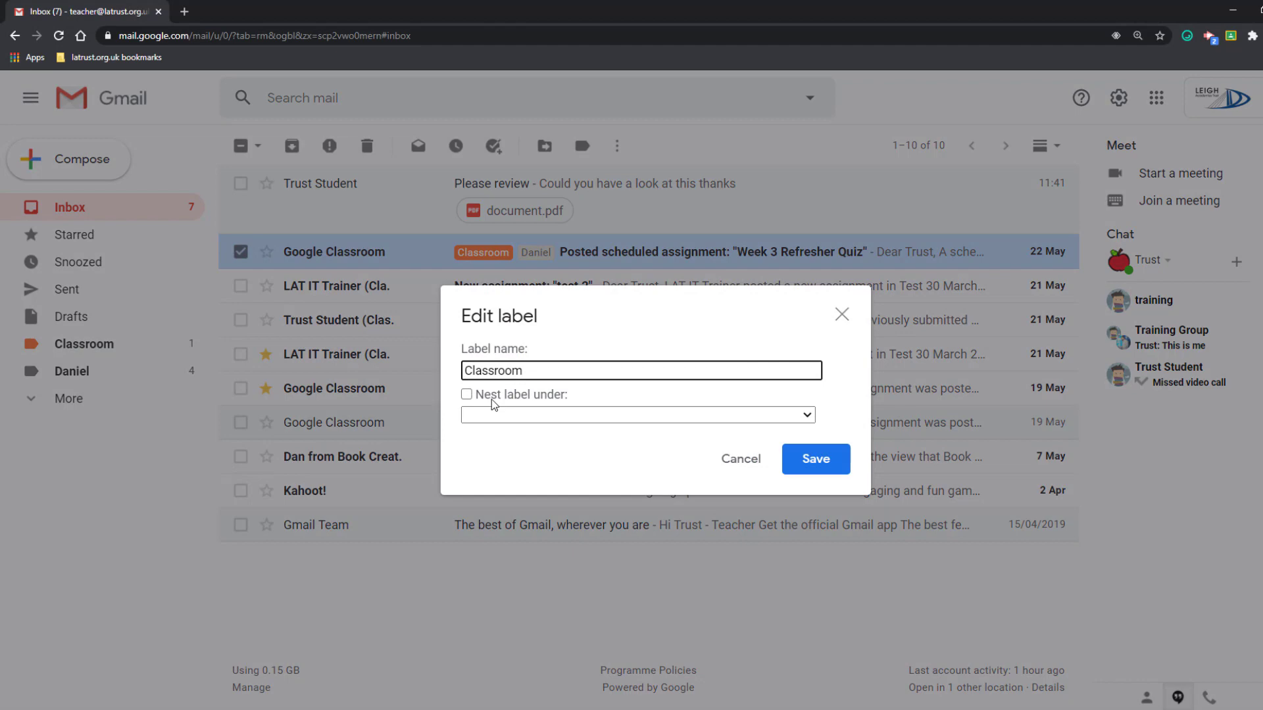
pyautogui.click(467, 396)
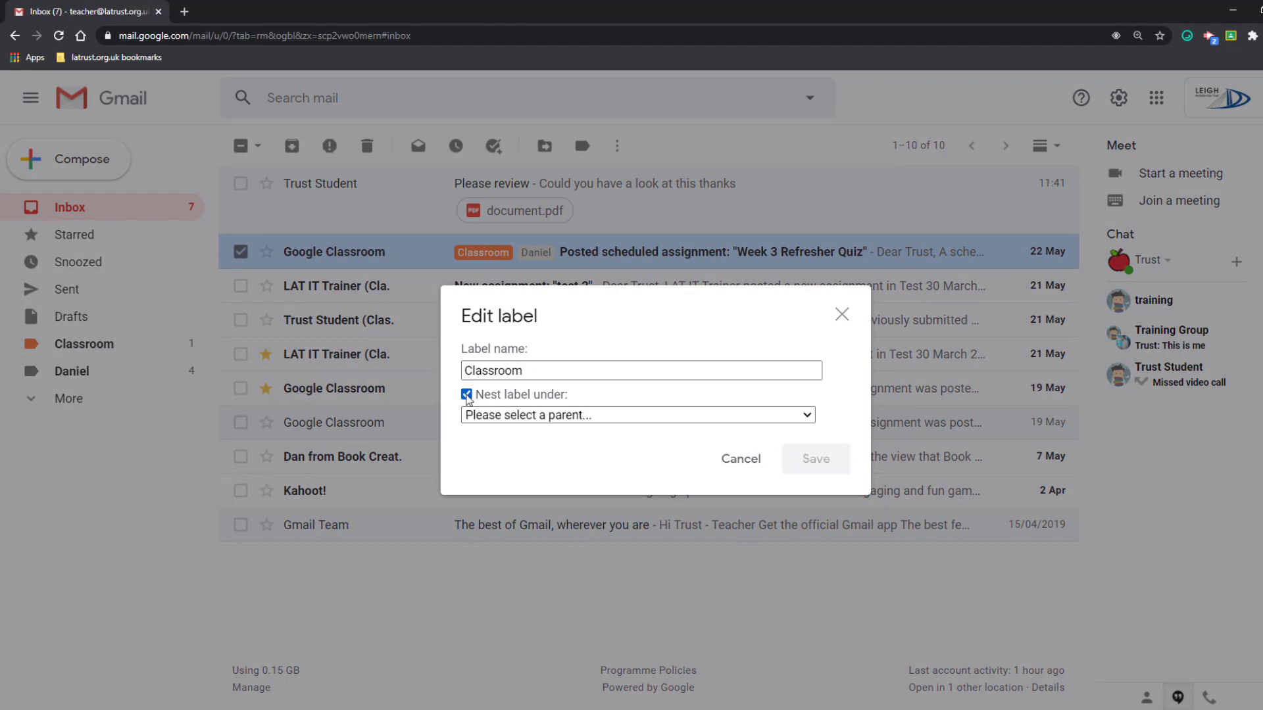
pyautogui.click(523, 416)
pyautogui.click(519, 449)
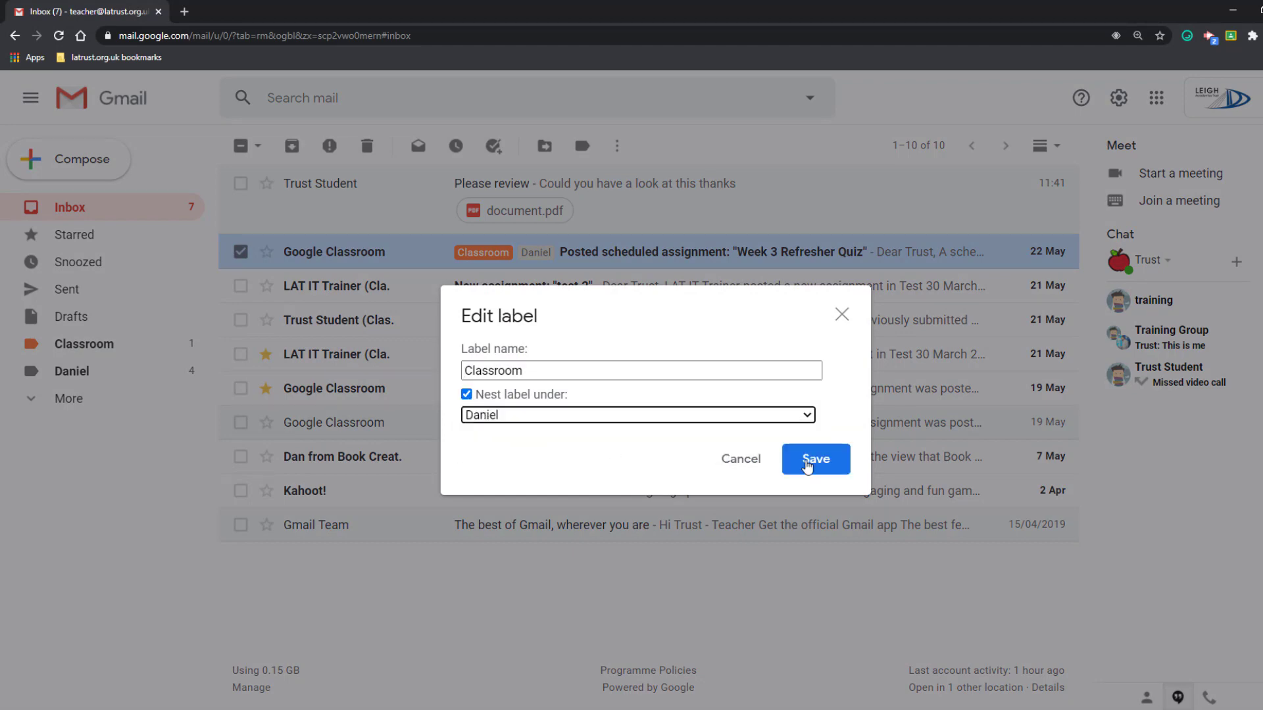
pyautogui.click(816, 460)
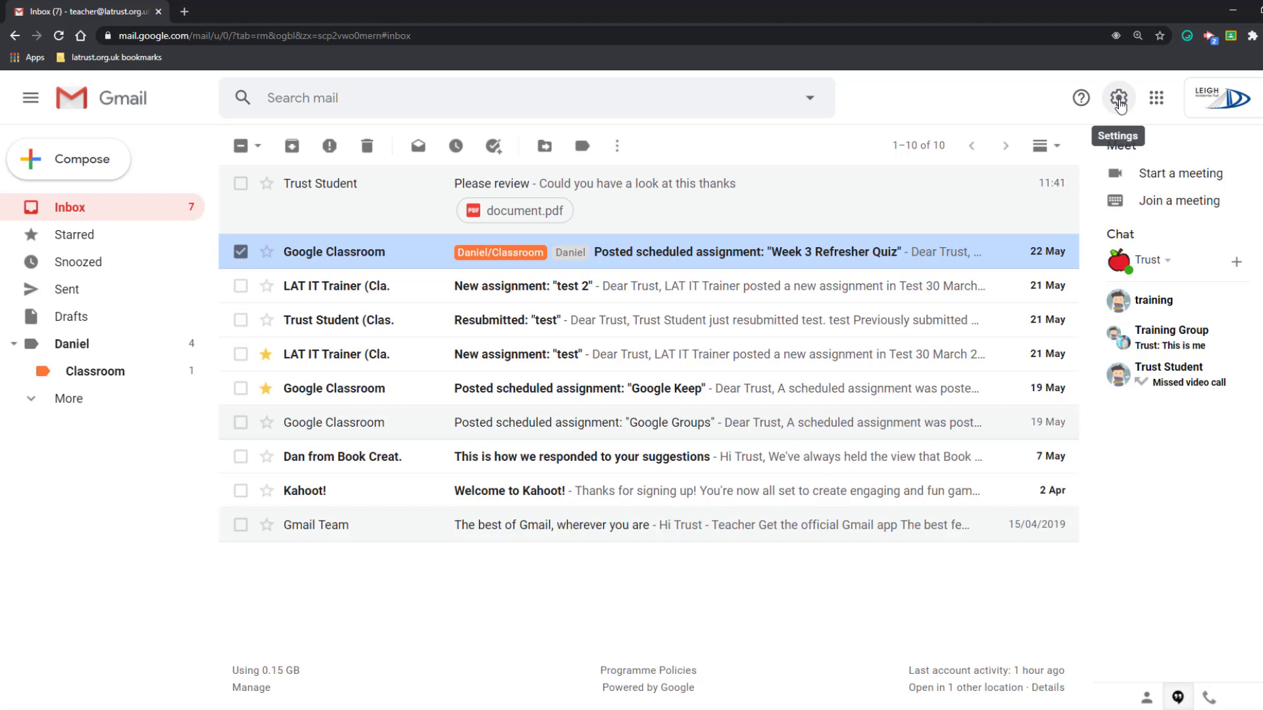
# Open the full settings on the Labels tab and scroll down to the custom labels list.
pyautogui.click(1119, 100)
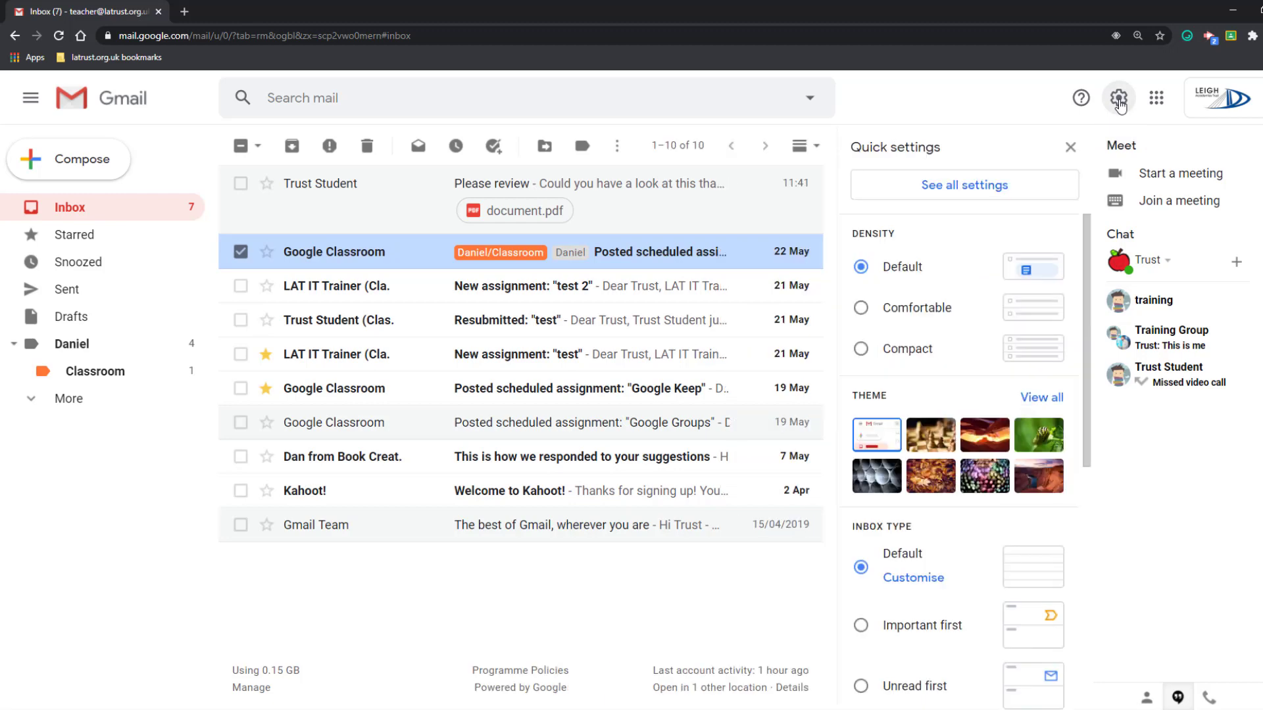
pyautogui.click(933, 189)
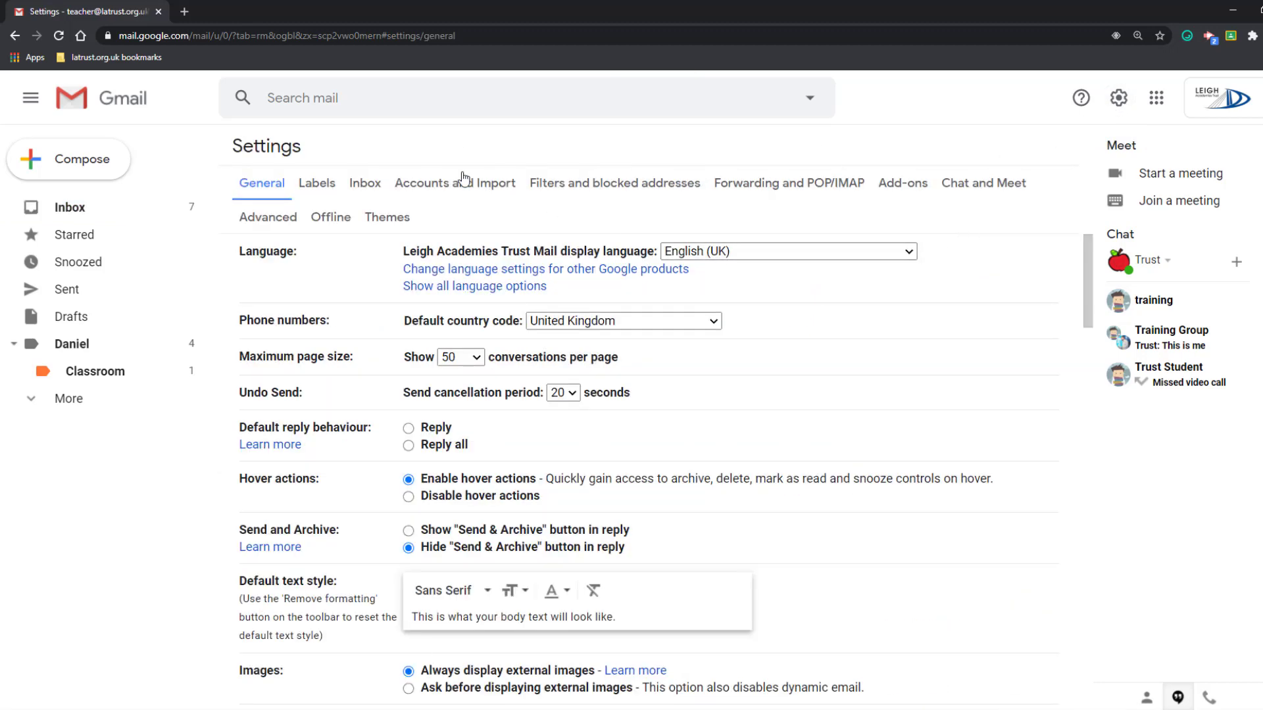
pyautogui.click(317, 187)
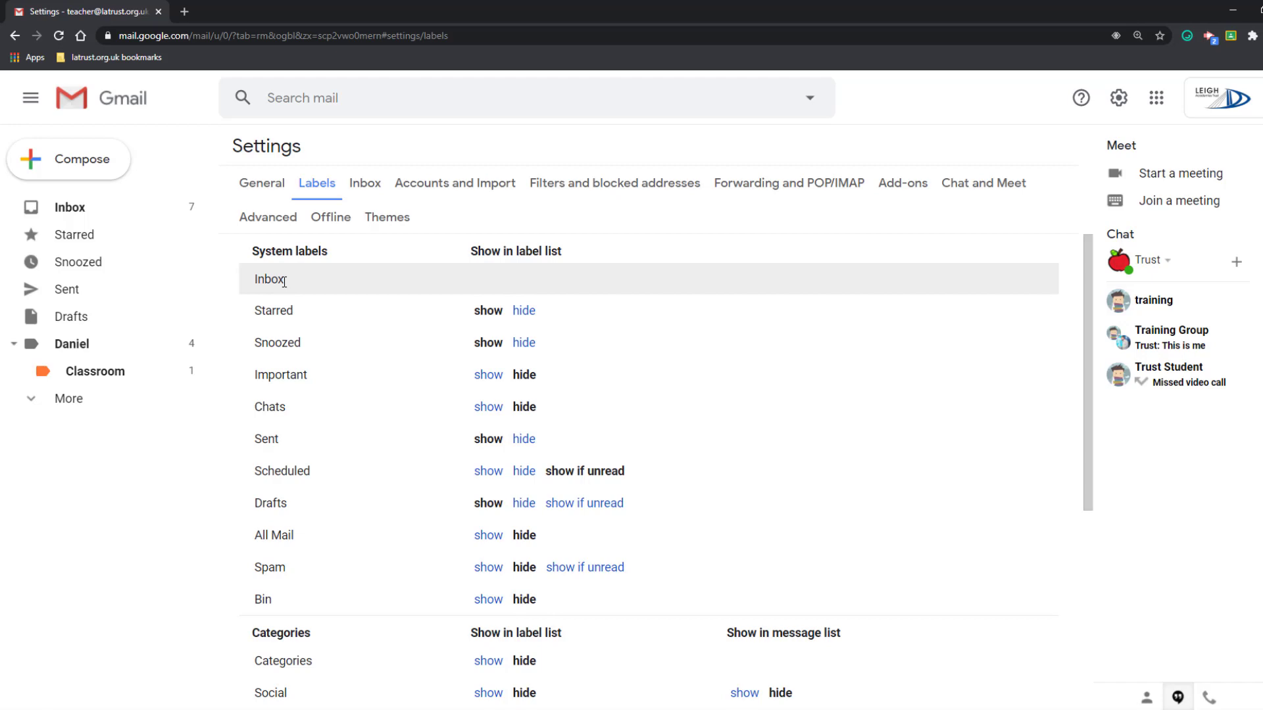
pyautogui.scroll(-5, 349, 474)
pyautogui.scroll(-1, 349, 472)
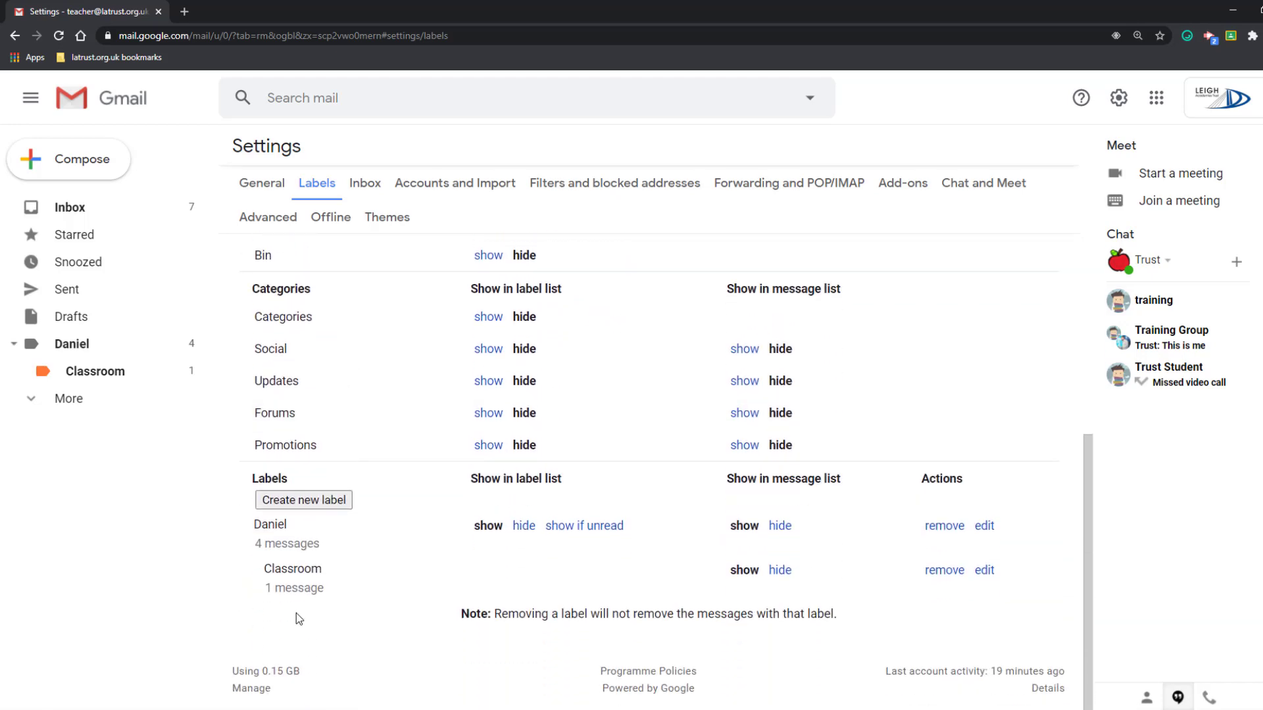
# Remove the sender-named label and its nested Classroom label, then return to the Inbox.
pyautogui.click(942, 526)
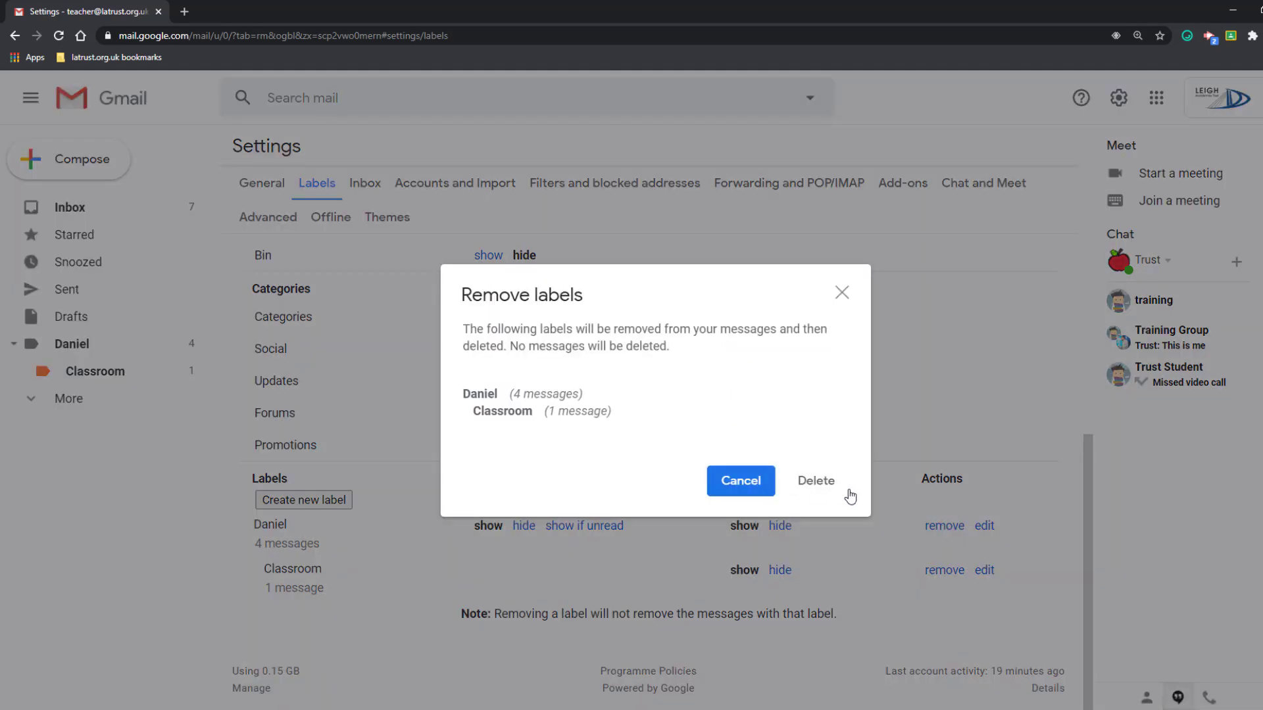
pyautogui.click(825, 492)
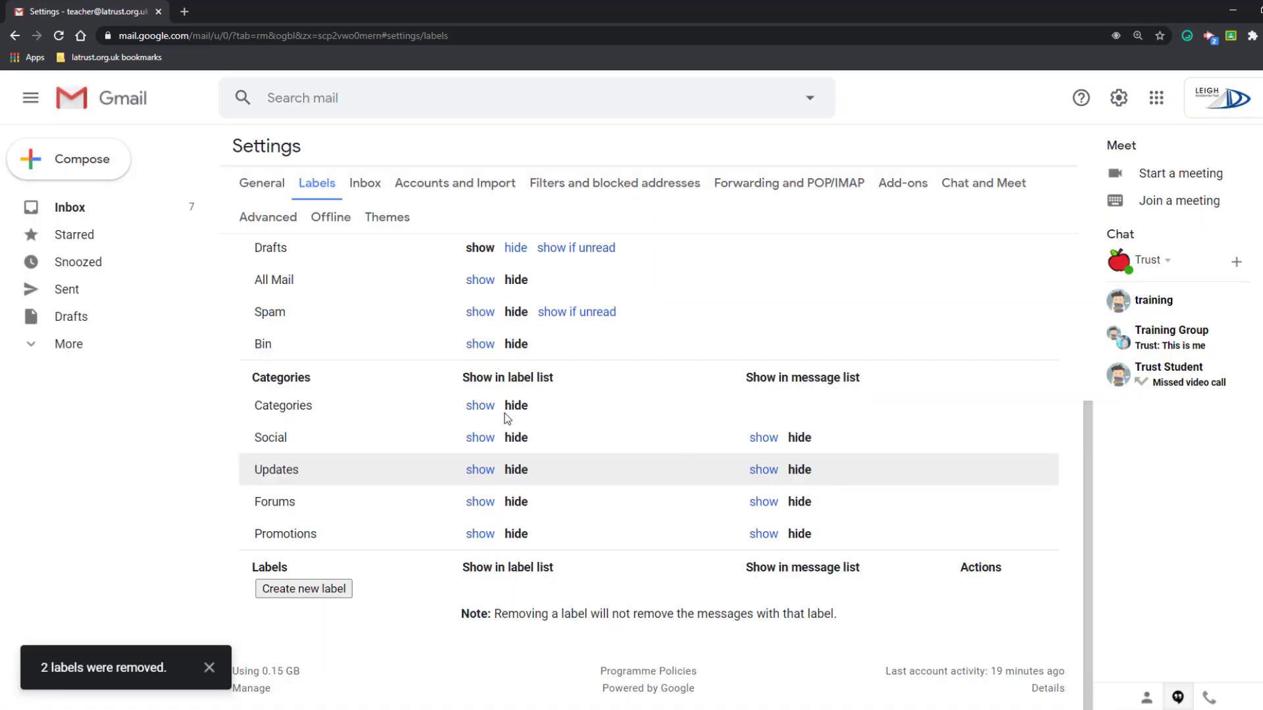
pyautogui.click(30, 346)
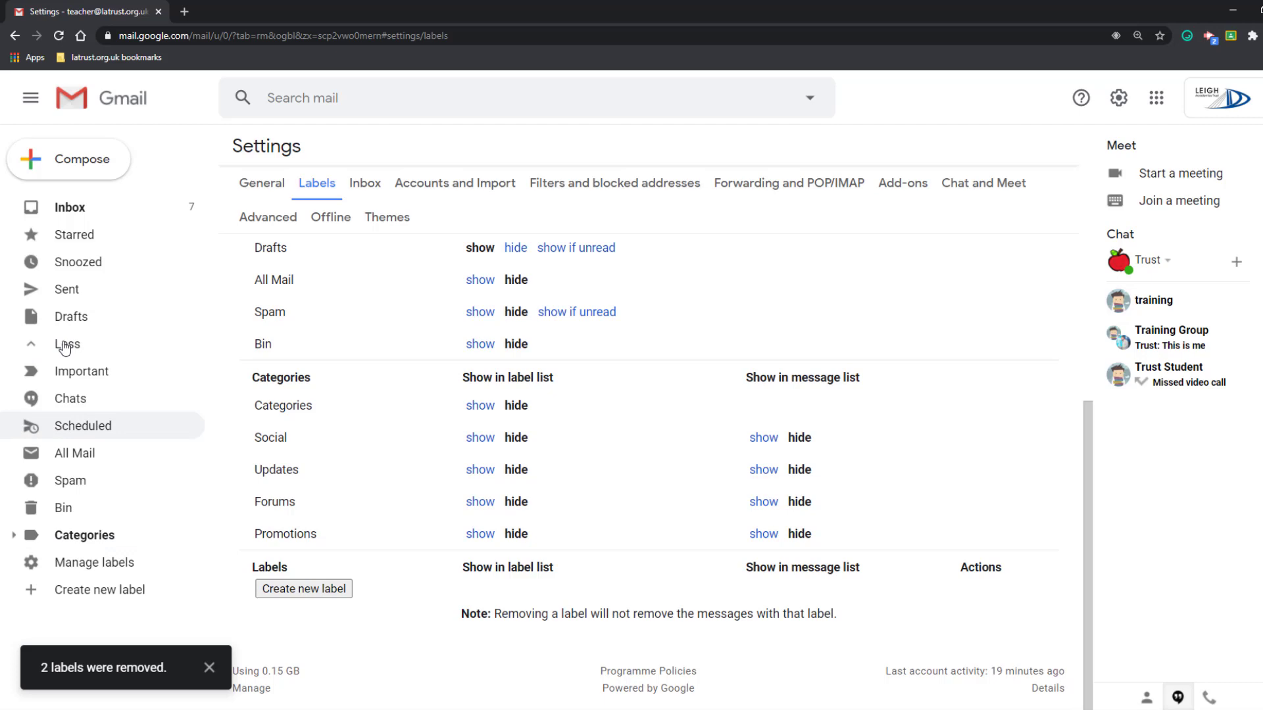
pyautogui.click(106, 209)
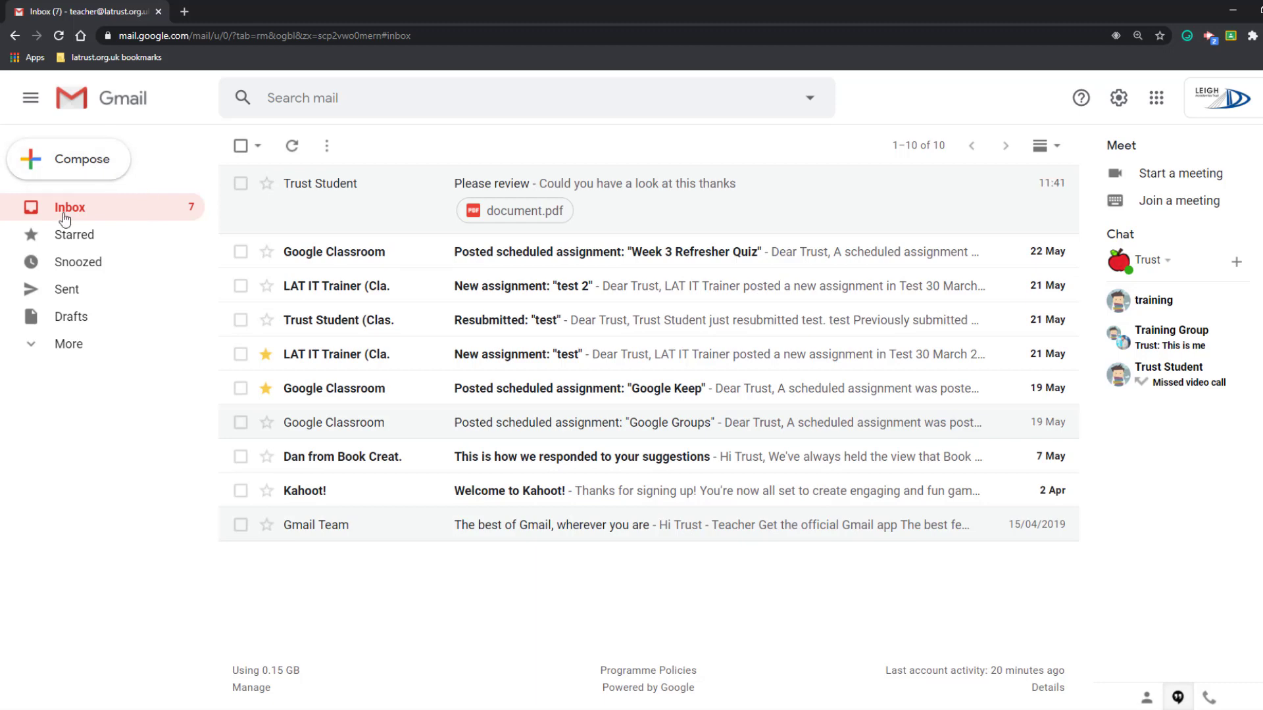
pyautogui.click(32, 344)
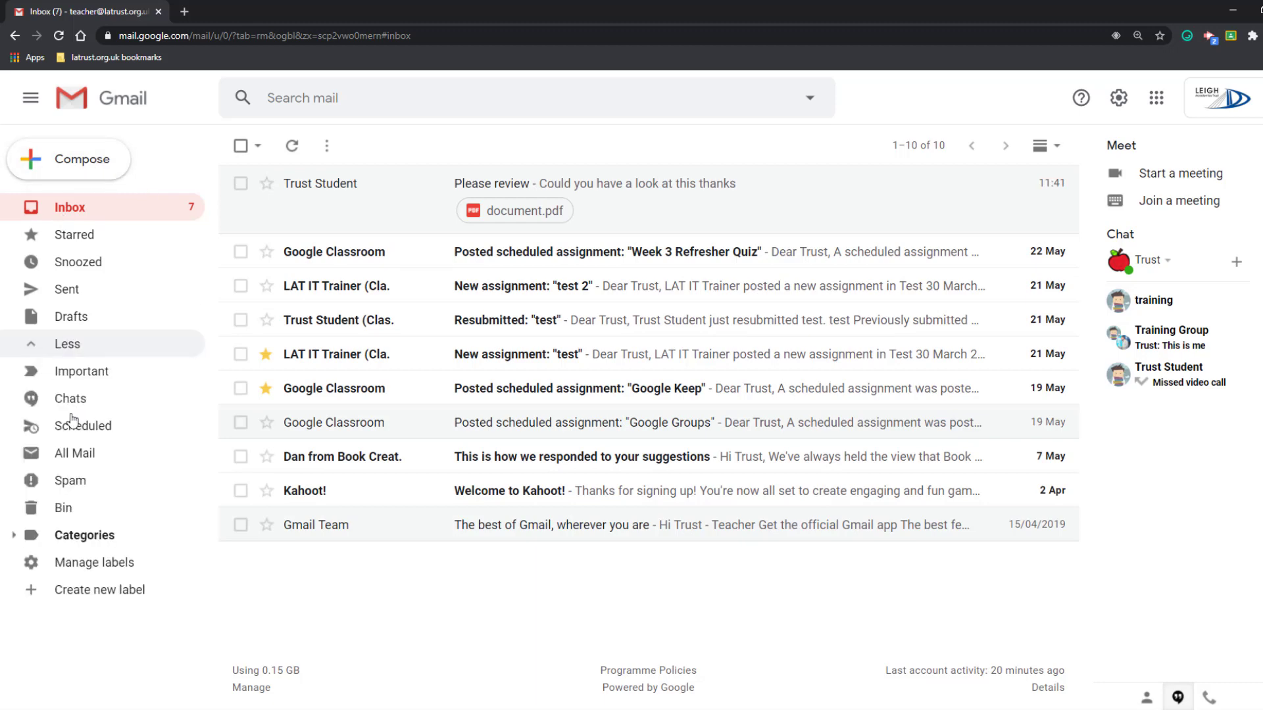
pyautogui.click(77, 459)
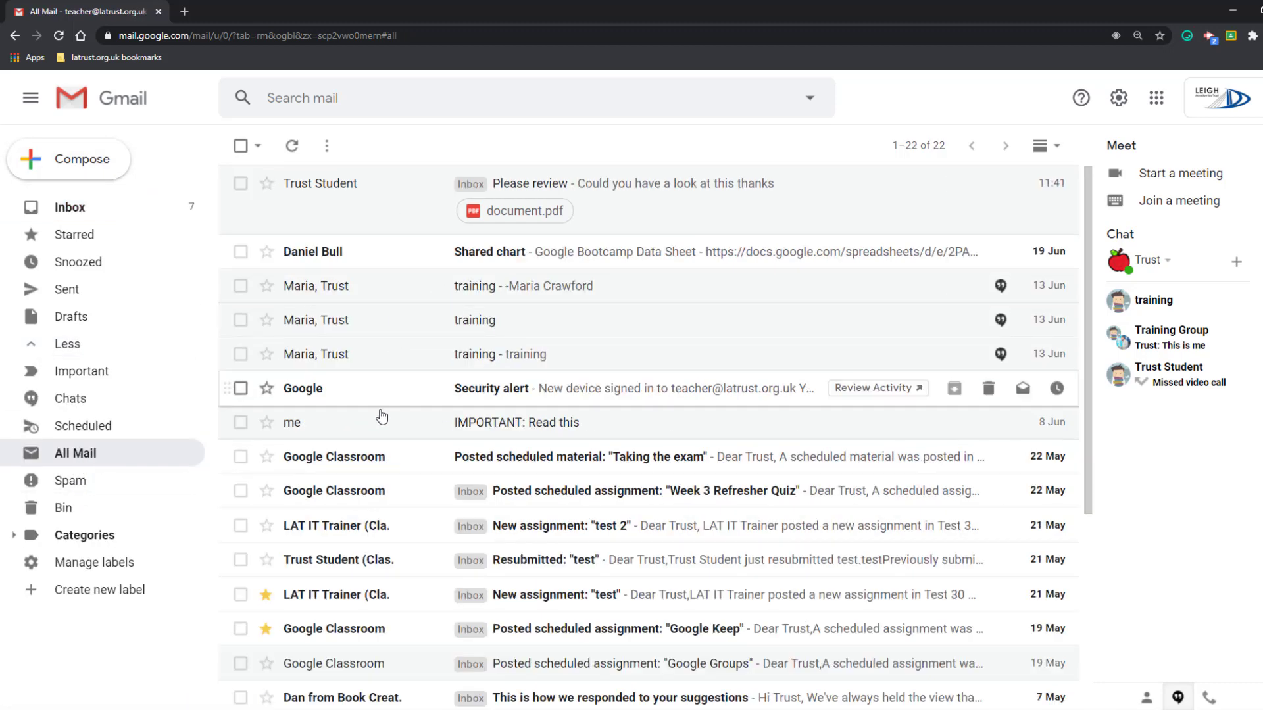
pyautogui.click(94, 212)
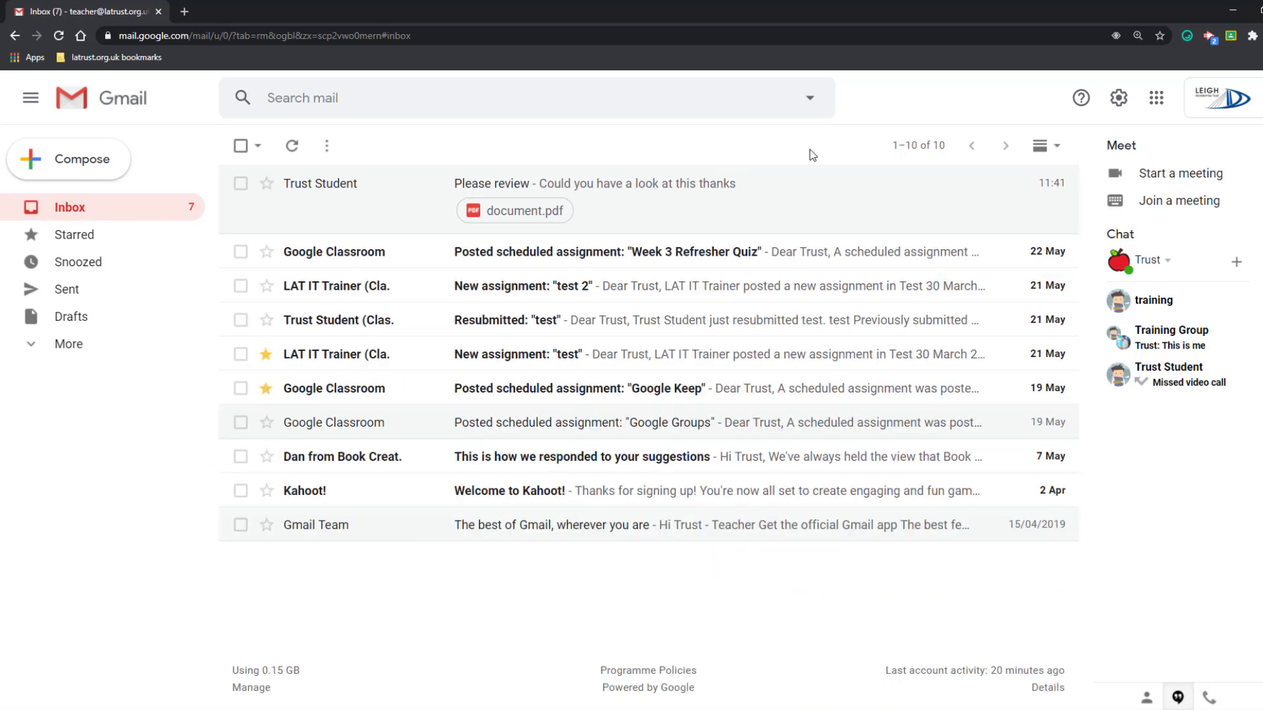